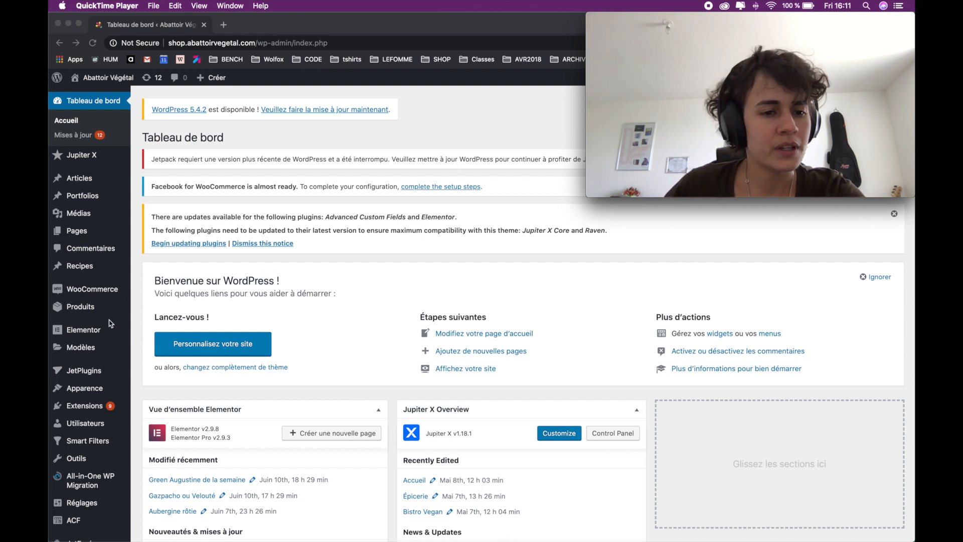
Open the Carte Cadeau product for editing from the list of all products
left_click(81, 306)
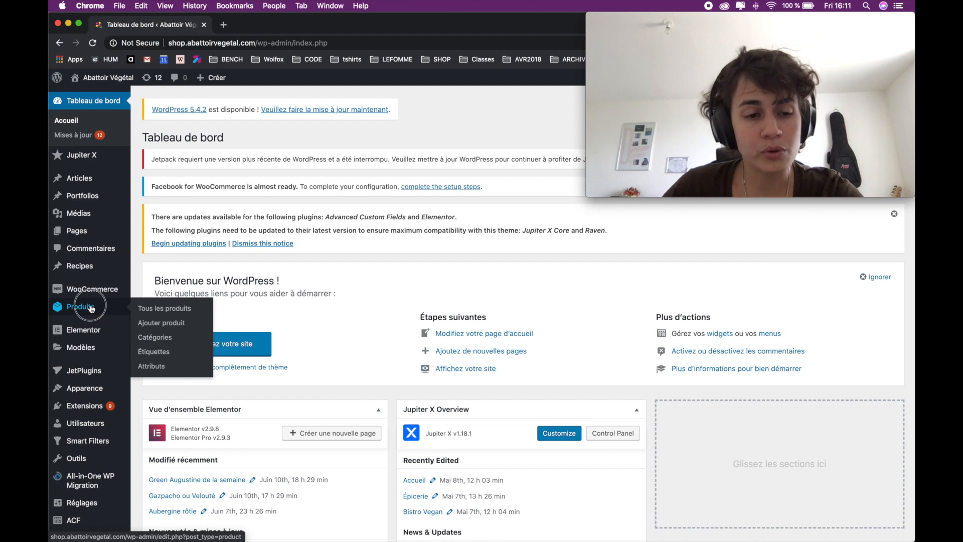
left_click(91, 308)
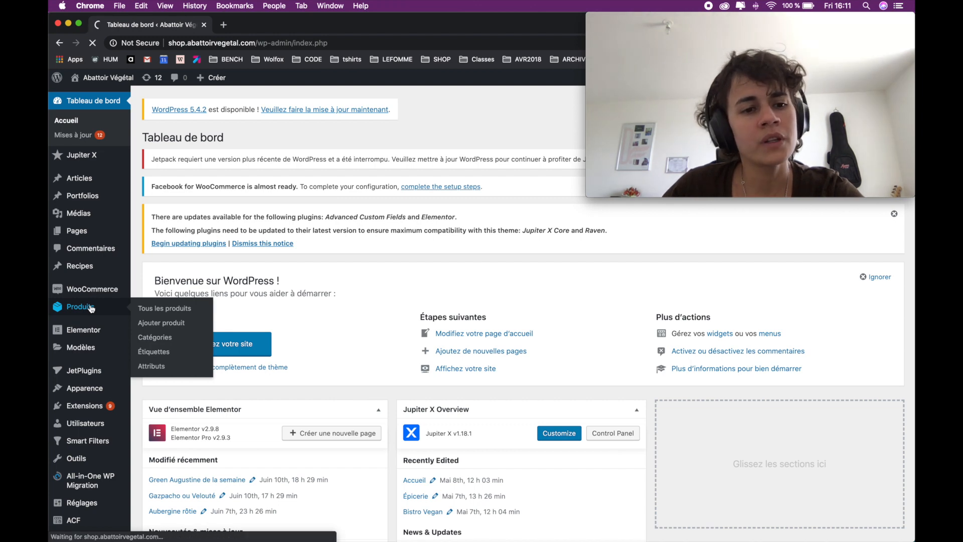
scroll(260, 335, "down", 3)
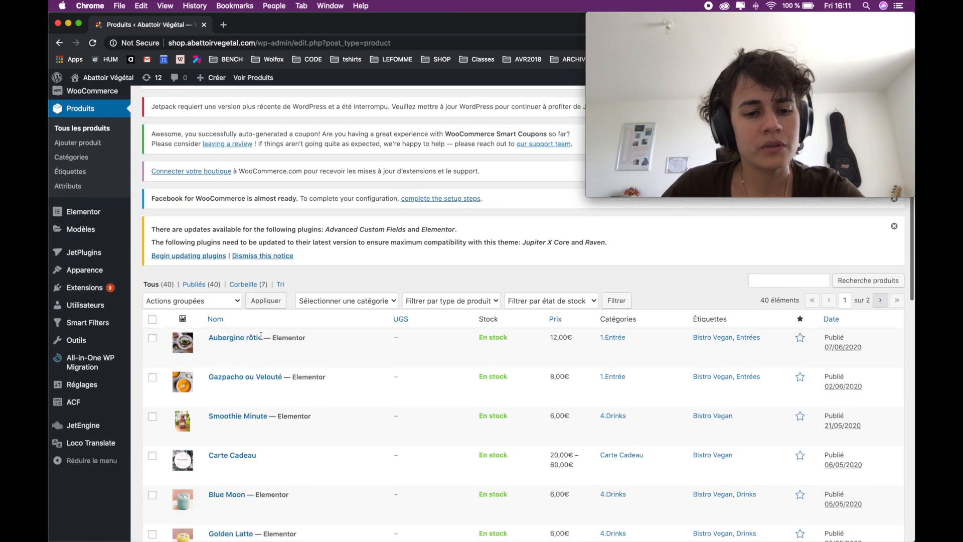
scroll(260, 335, "down", 3)
left_click(227, 328)
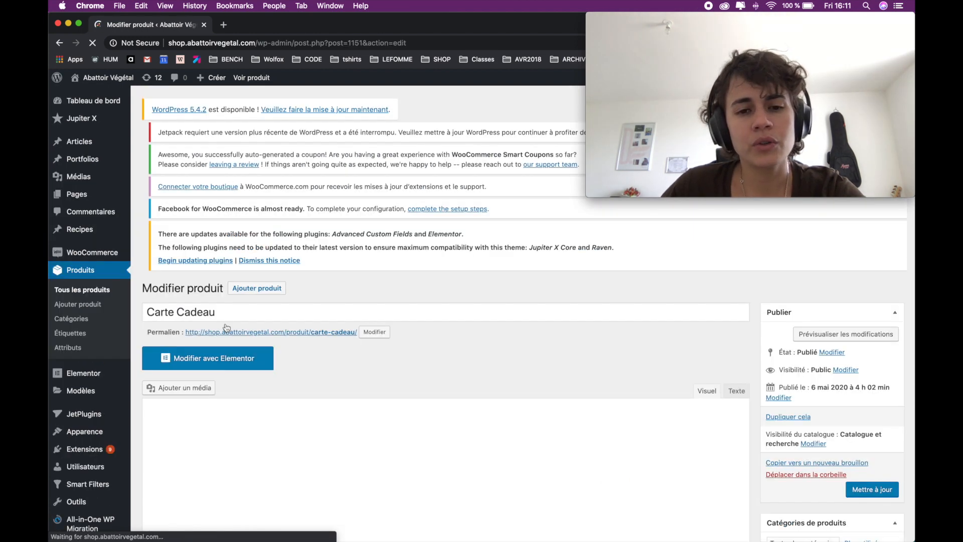
Examine the Carte Cadeau product's description, category, tag, product image and the coupon linked in its general data
scroll(420, 340, "down", 5)
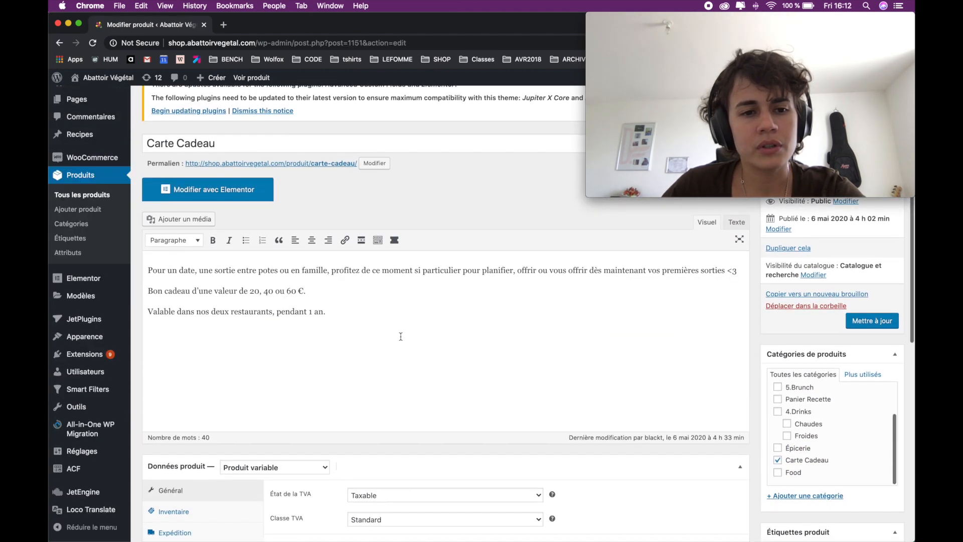
scroll(367, 333, "down", 1)
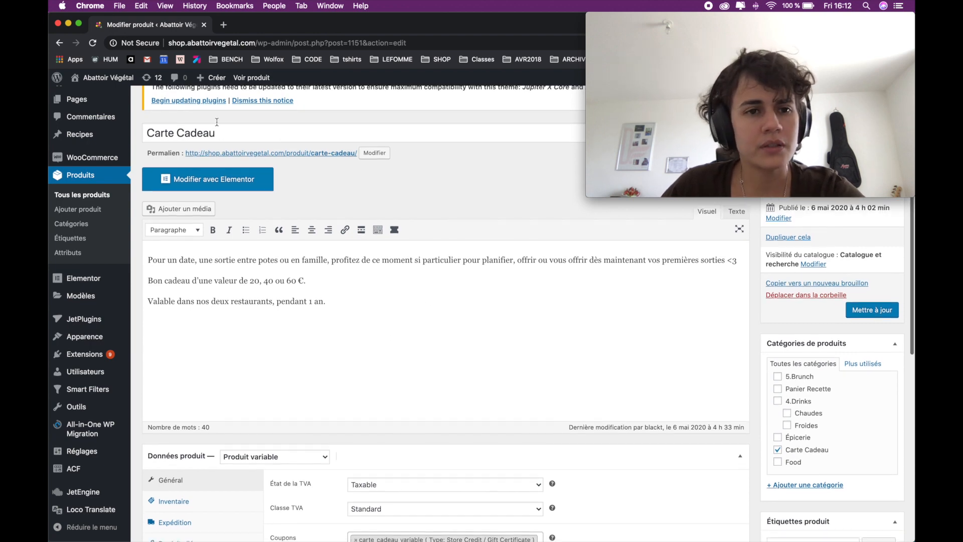
scroll(229, 278, "down", 2)
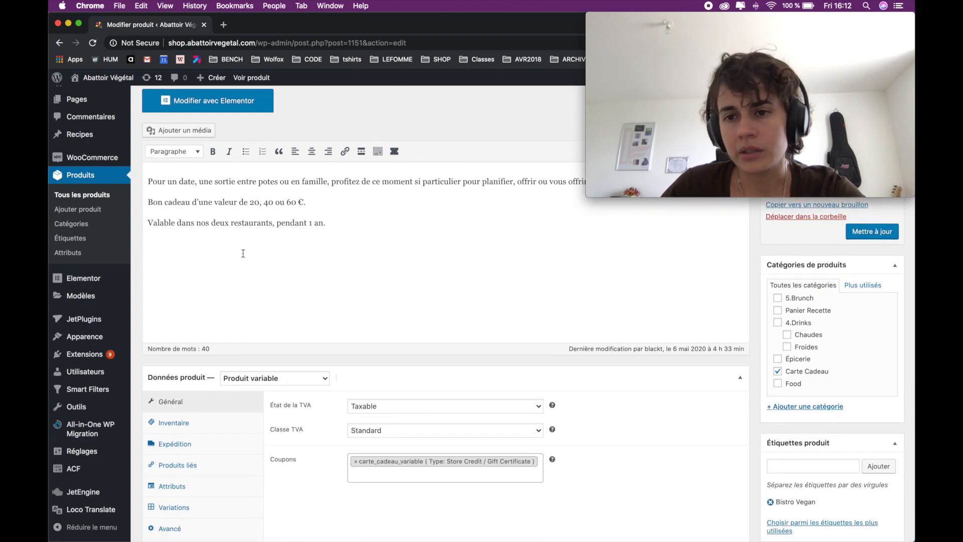
scroll(260, 257, "down", 2)
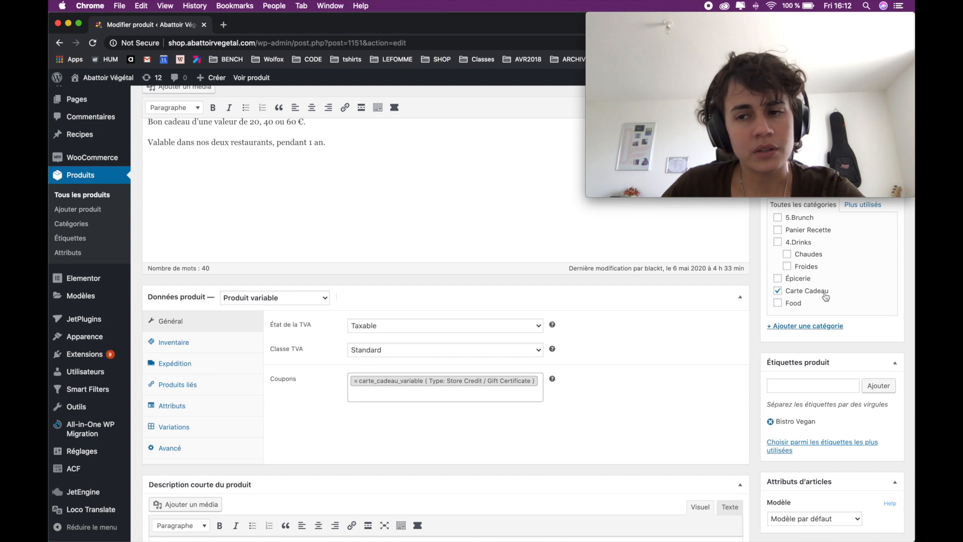
scroll(798, 351, "down", 2)
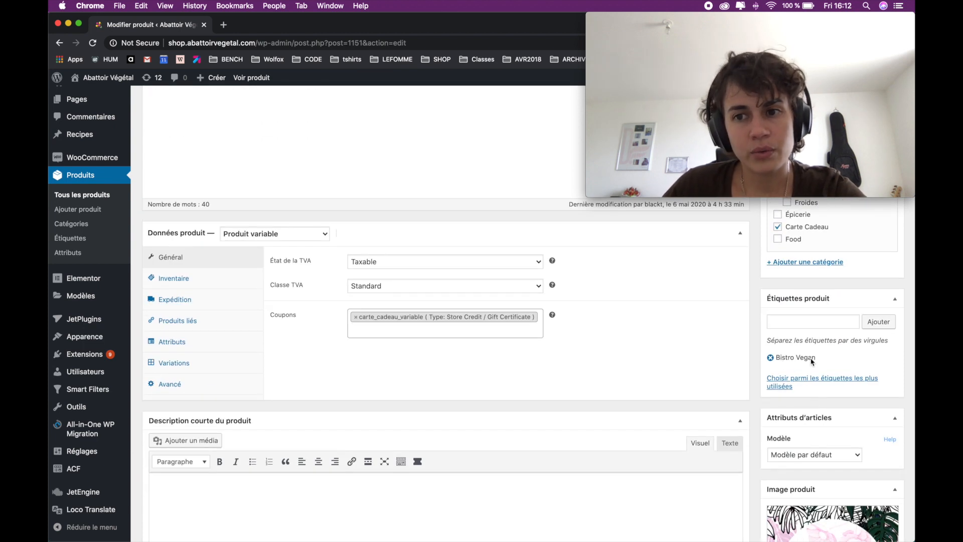
scroll(812, 362, "down", 6)
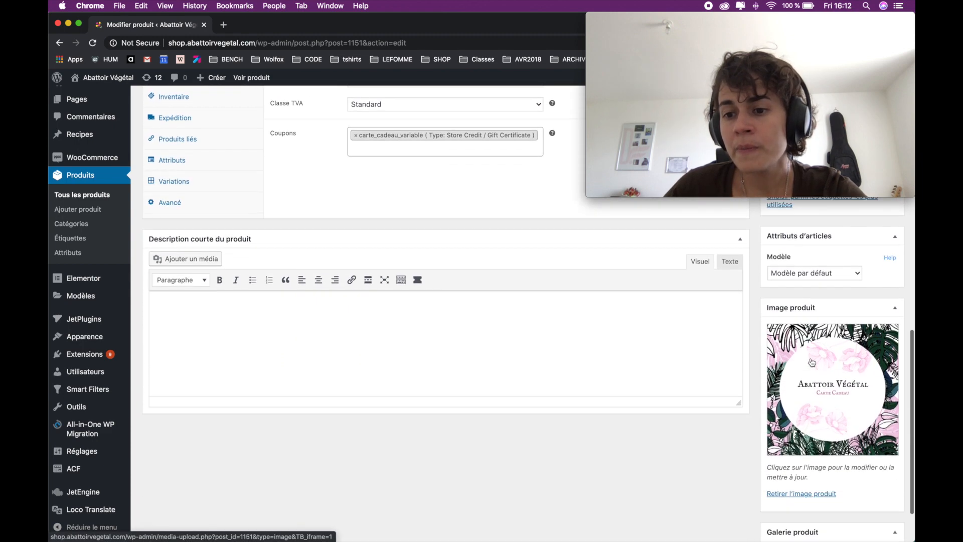
scroll(815, 388, "down", 2)
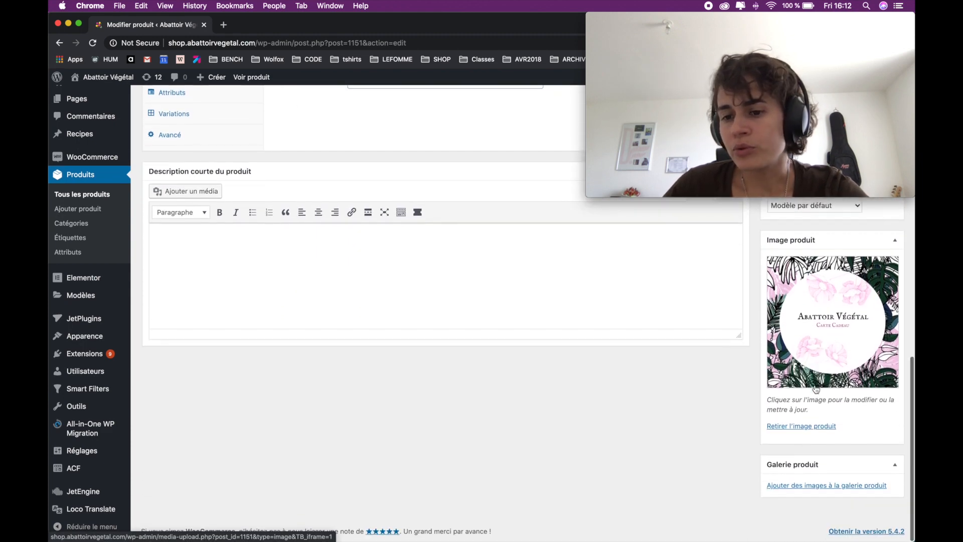
scroll(441, 377, "up", 5)
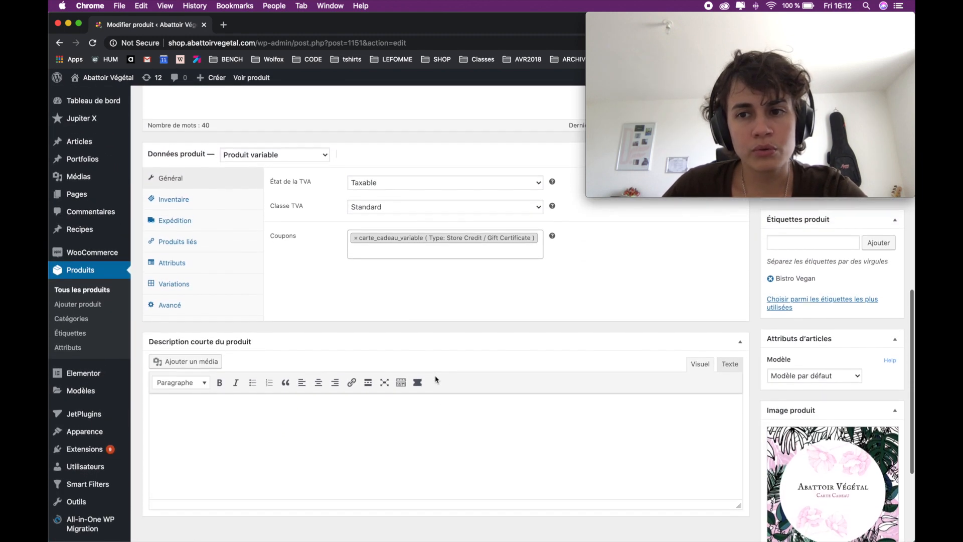
scroll(435, 380, "up", 3)
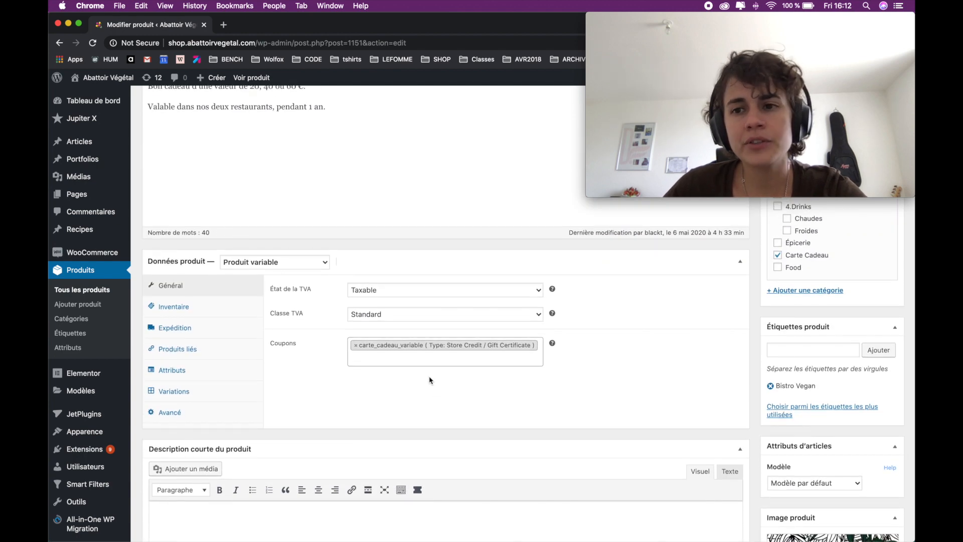
scroll(435, 379, "up", 1)
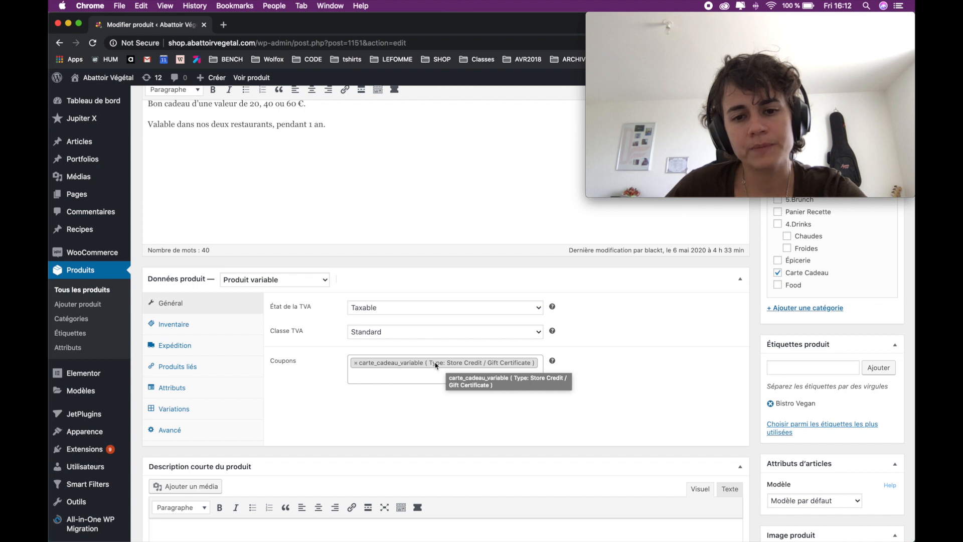
Expand the Montant attribute in the product data to inspect its values and variation options
left_click(187, 410)
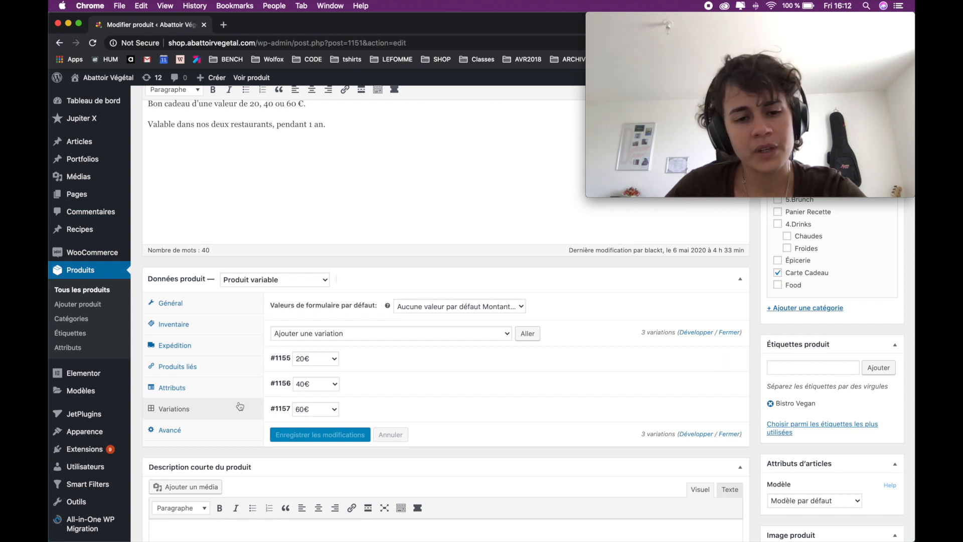
left_click(215, 394)
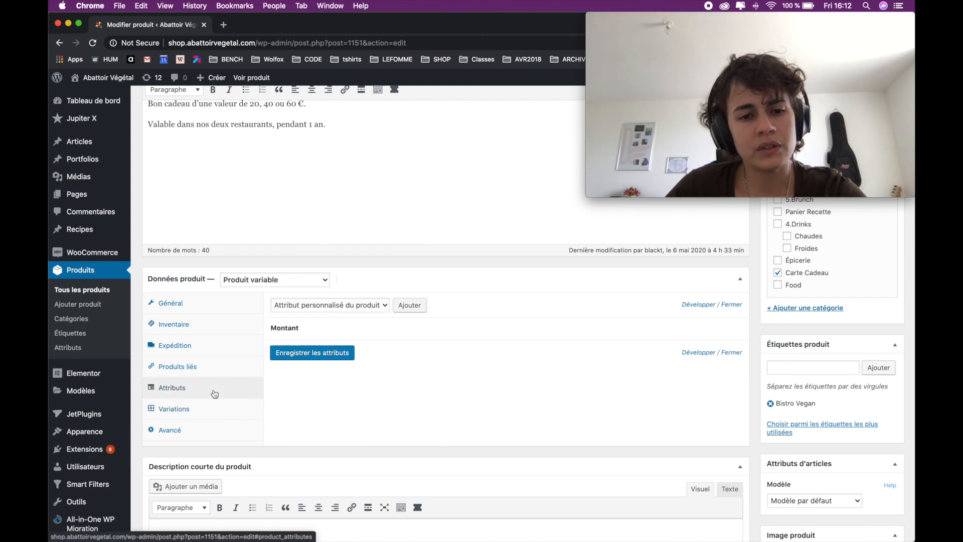
left_click(299, 330)
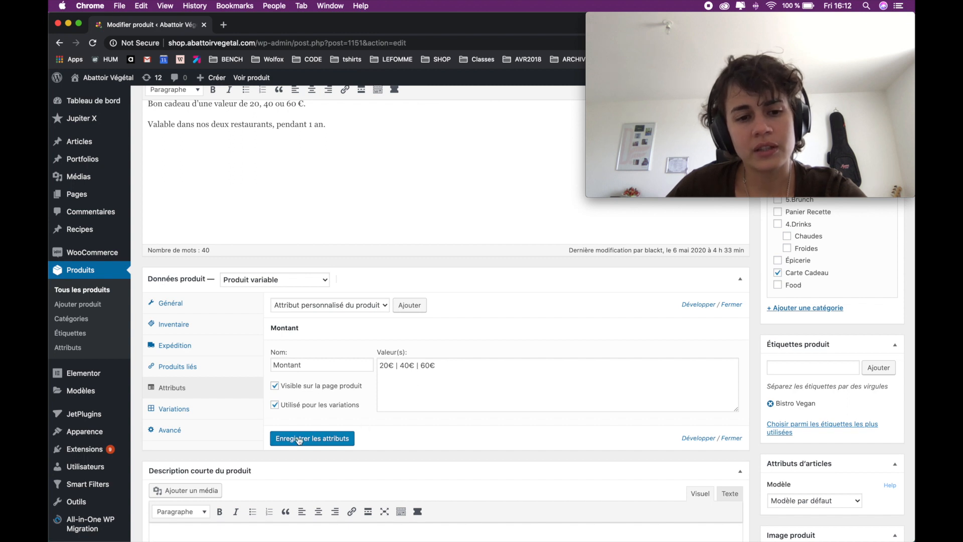
Expand the 60€ variation and review its image, virtual setting, regular price and description against the rest of the product
left_click(181, 409)
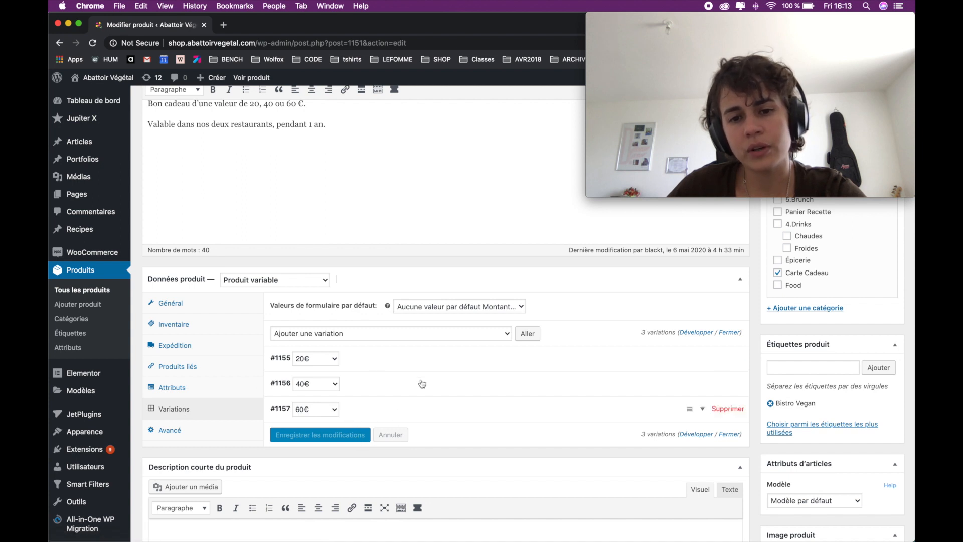
left_click(378, 410)
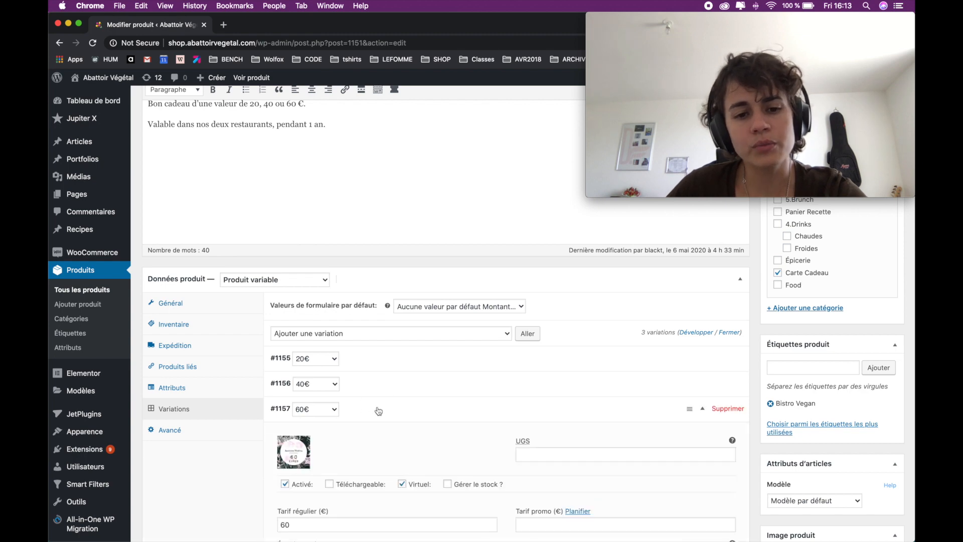
scroll(378, 411, "down", 3)
scroll(301, 326, "down", 2)
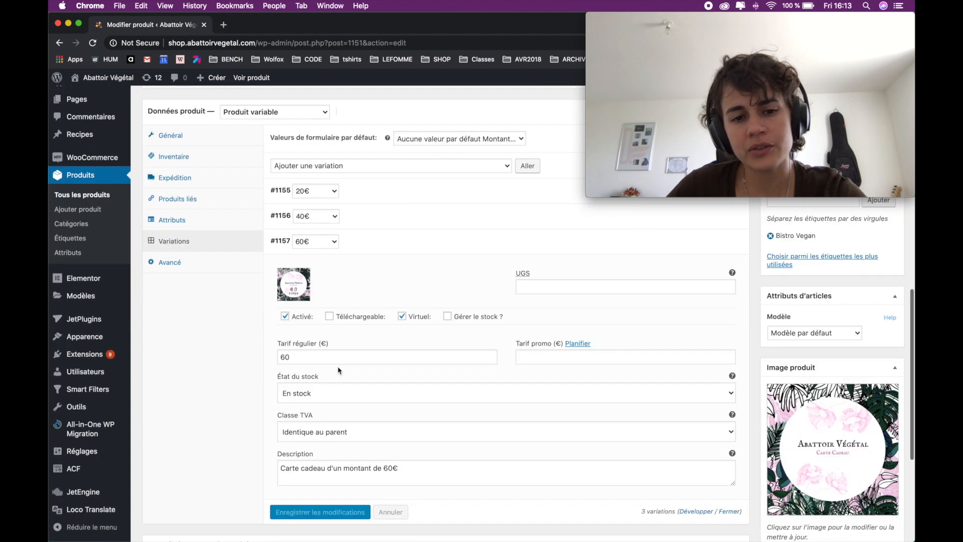
double_click(281, 344)
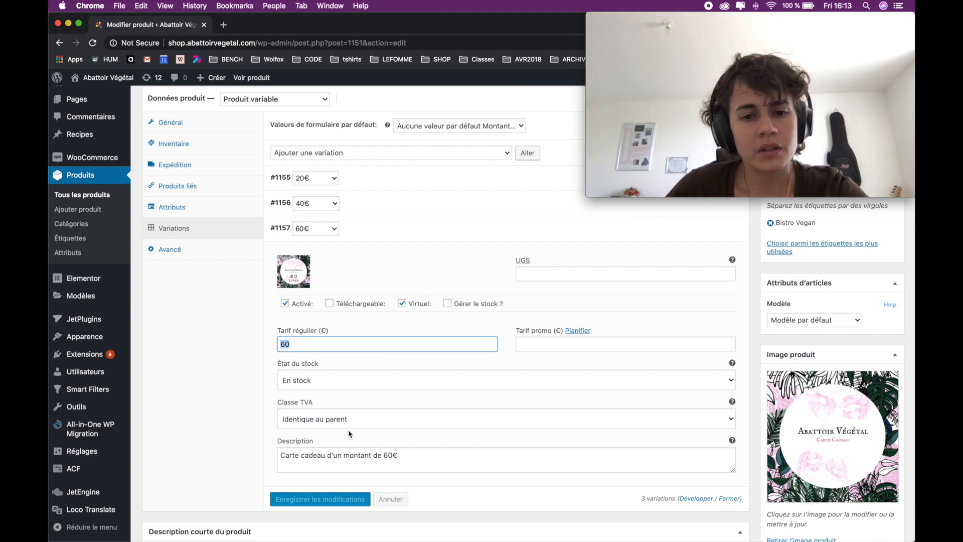
scroll(354, 425, "up", 5)
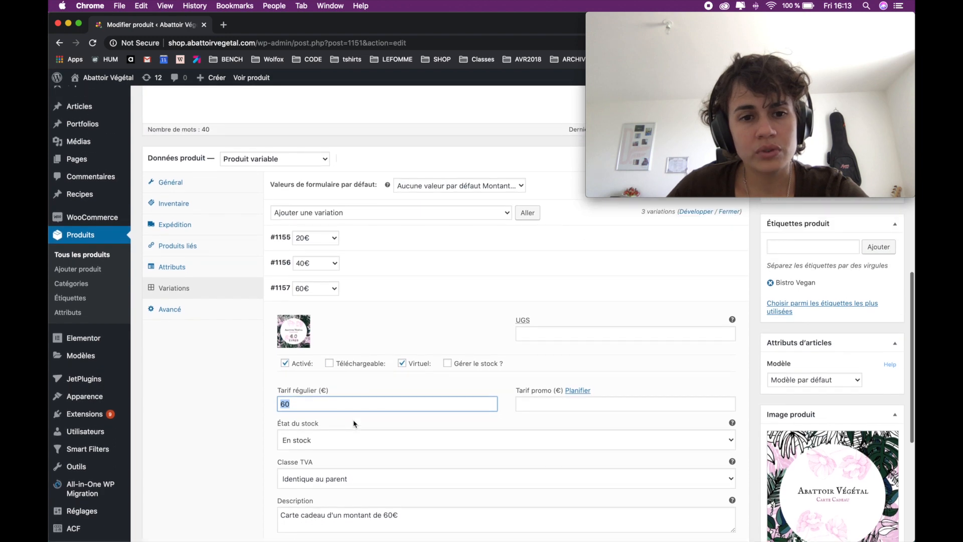
scroll(354, 425, "up", 6)
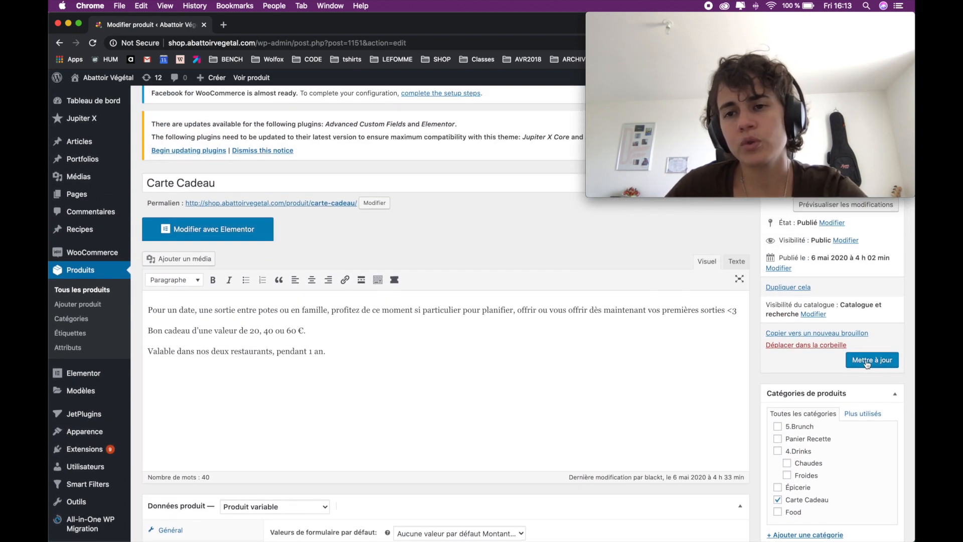
scroll(464, 380, "down", 2)
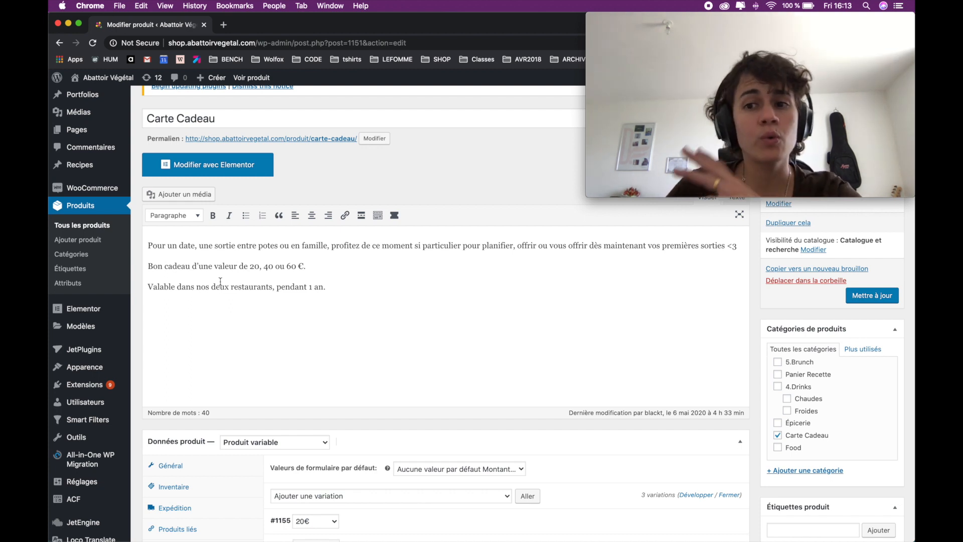
Open WooCommerce's list of promo codes (Codes promo)
scroll(289, 270, "up", 1)
mouse_move(90, 219)
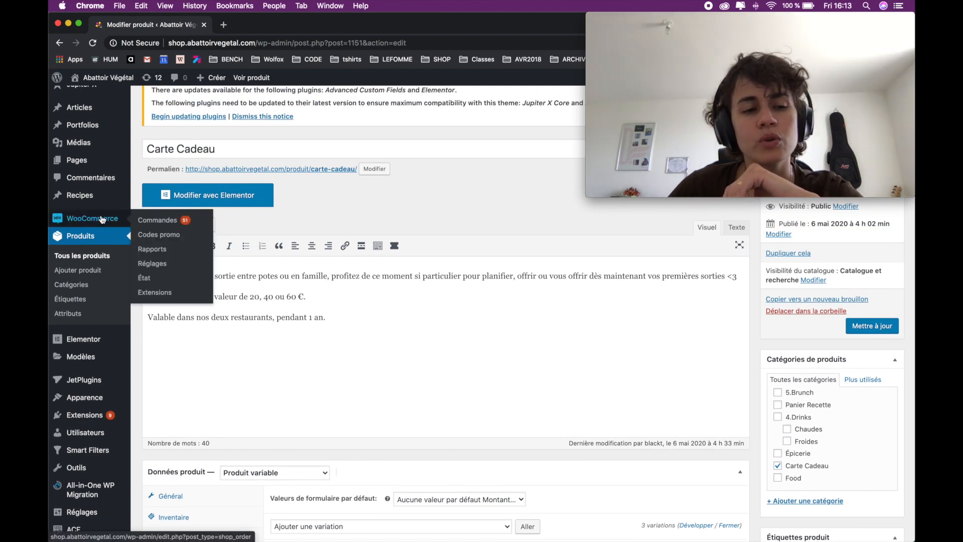
left_click(102, 219)
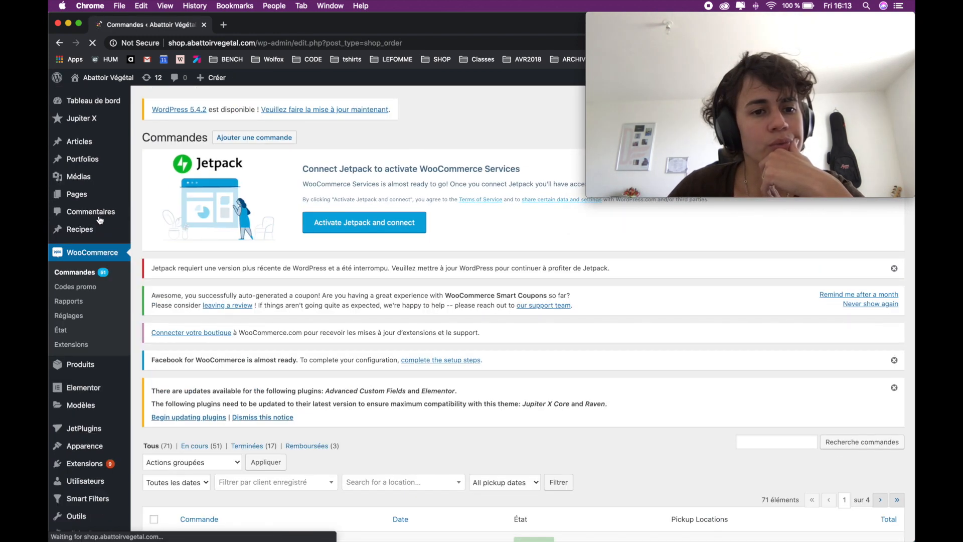
left_click(65, 287)
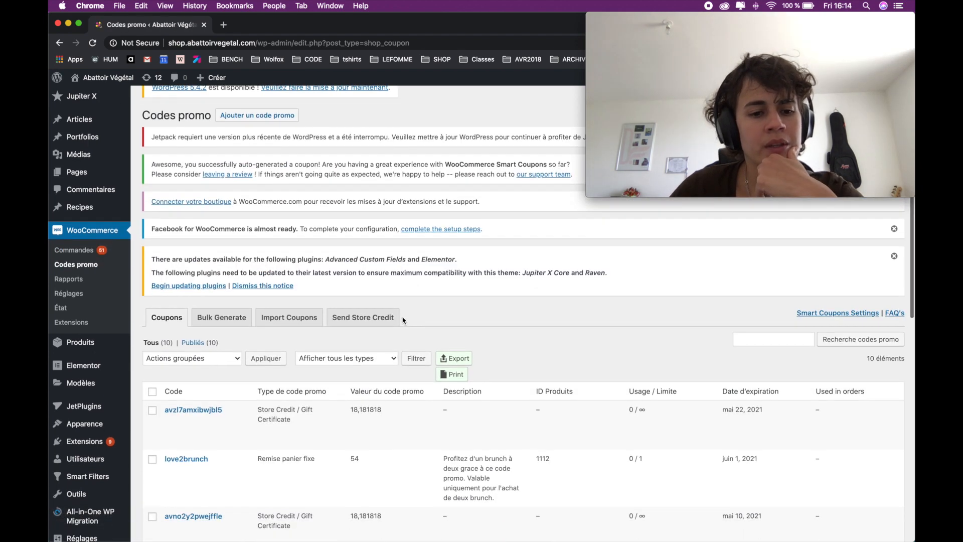
Examine the coupon list, comparing types, values and expiry dates of the gift certificates, love2brunch and carte_cadeau_variable
scroll(402, 320, "down", 5)
scroll(402, 320, "down", 4)
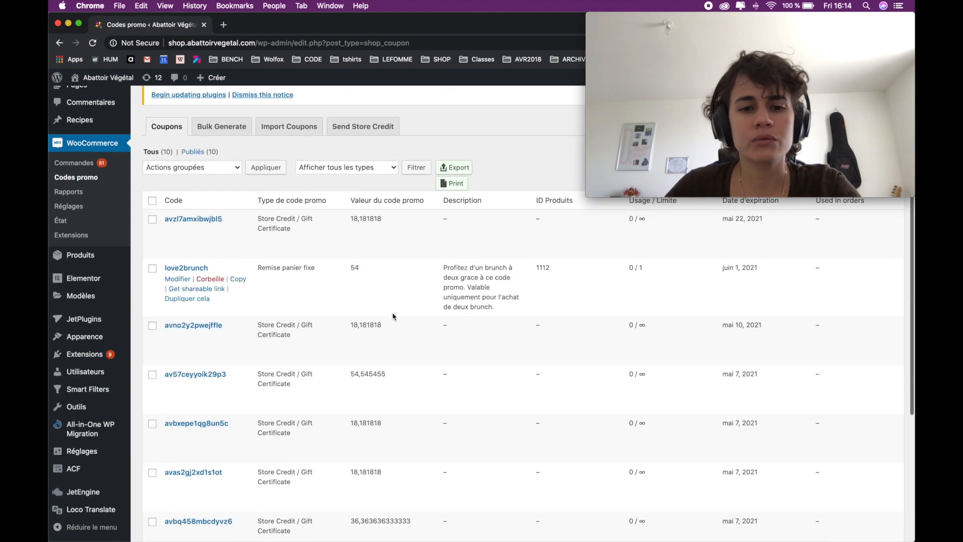
scroll(392, 315, "down", 7)
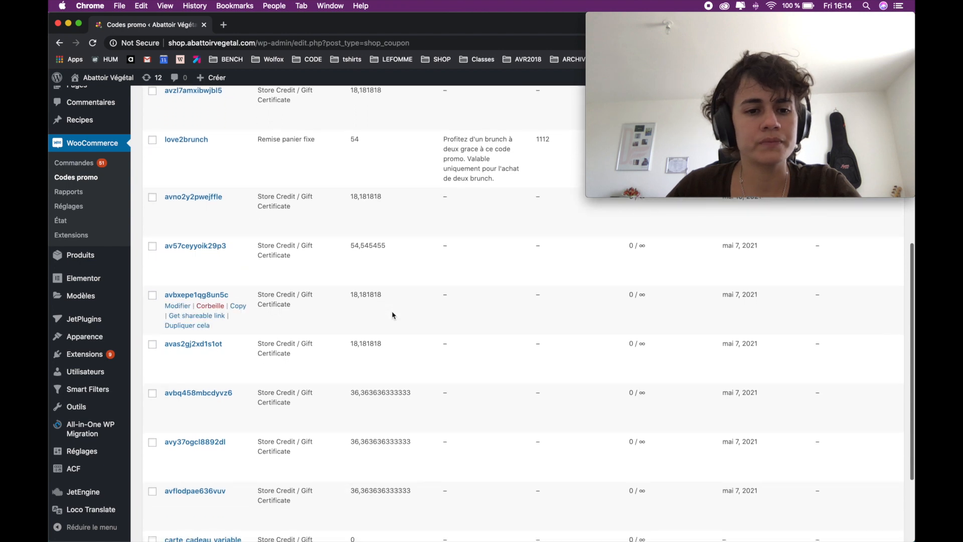
scroll(393, 314, "down", 3)
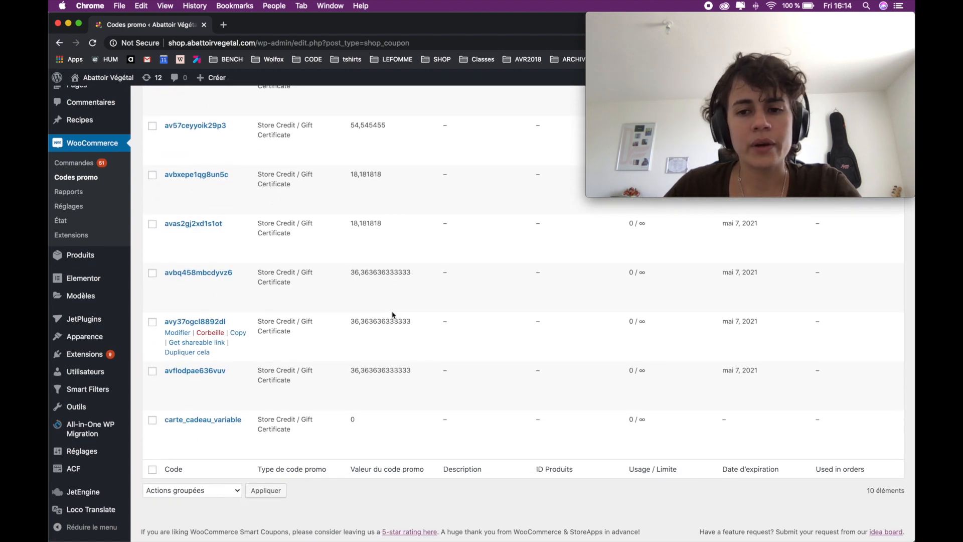
scroll(393, 314, "up", 1)
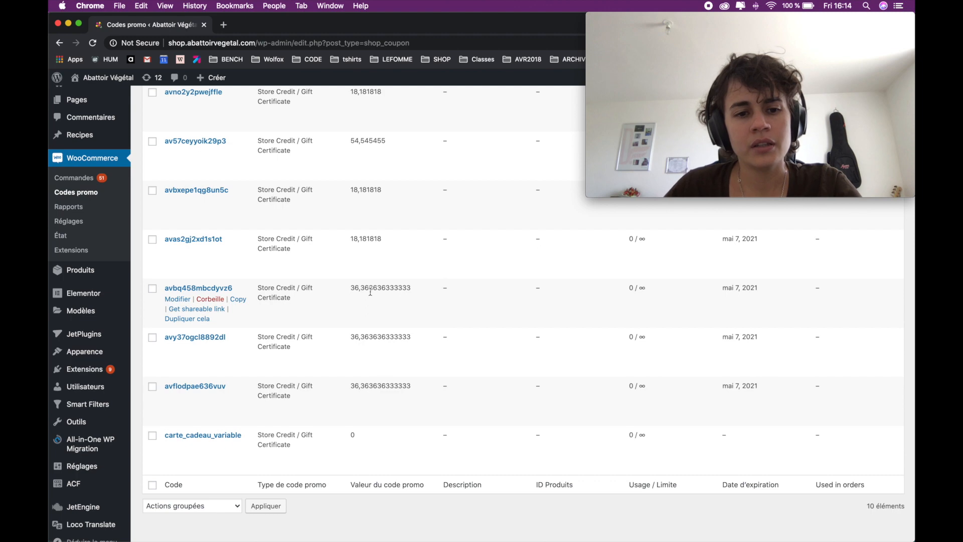
scroll(370, 292, "up", 5)
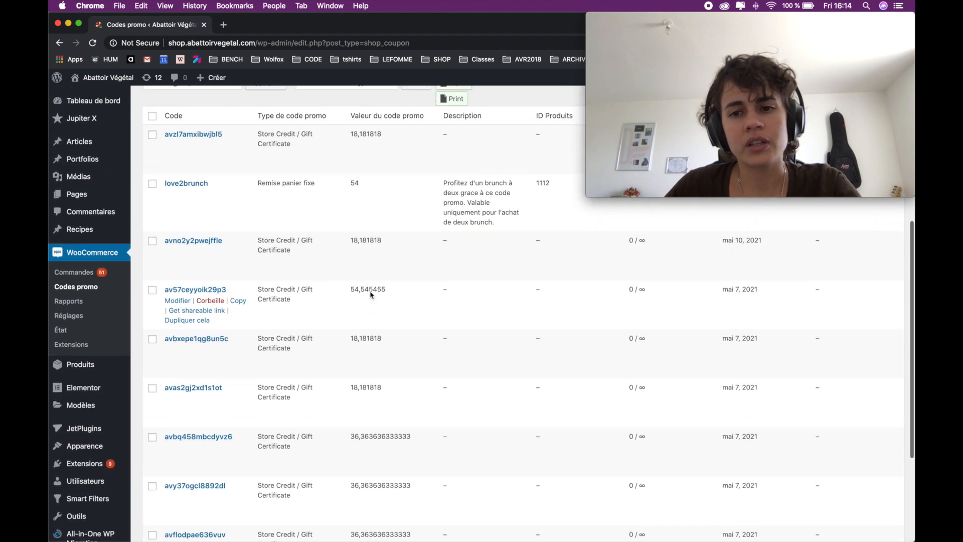
scroll(370, 294, "down", 5)
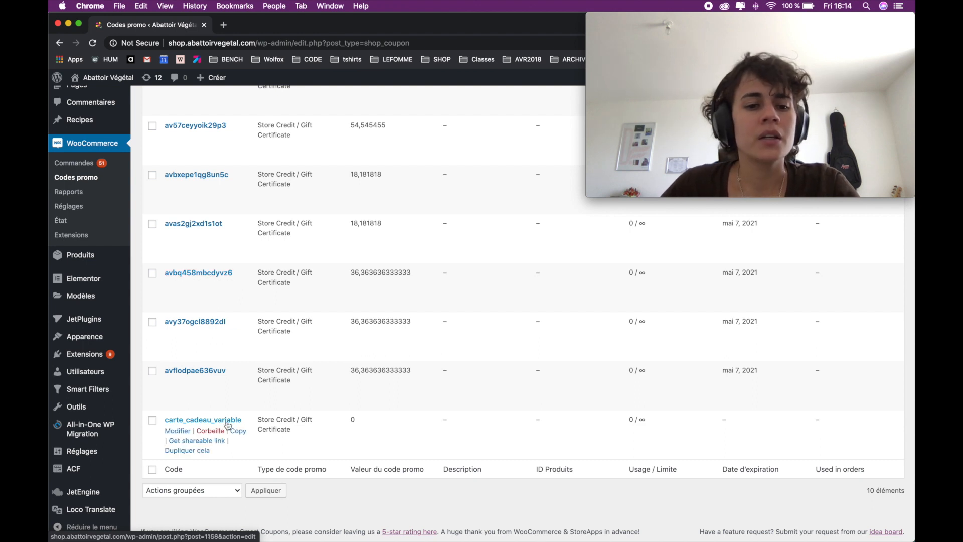
scroll(226, 351, "up", 5)
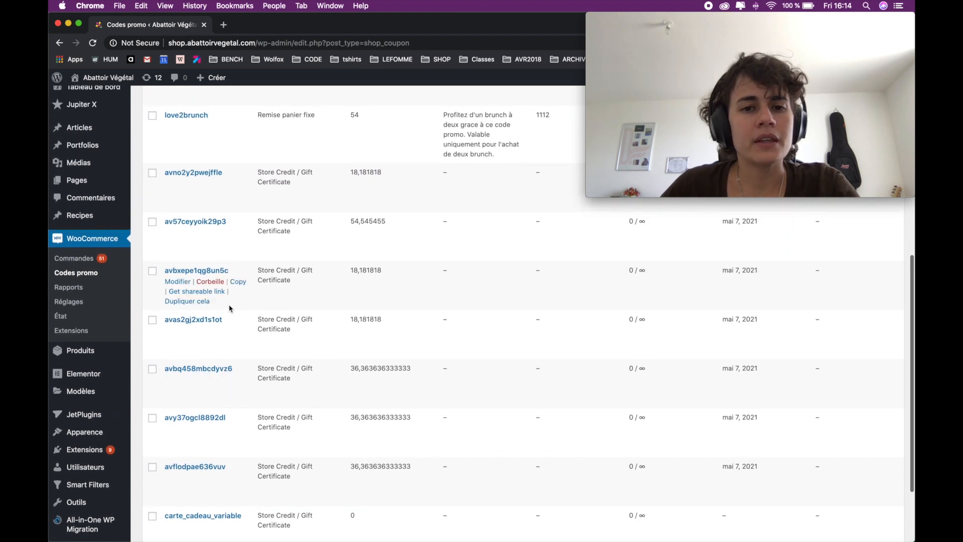
scroll(229, 305, "up", 6)
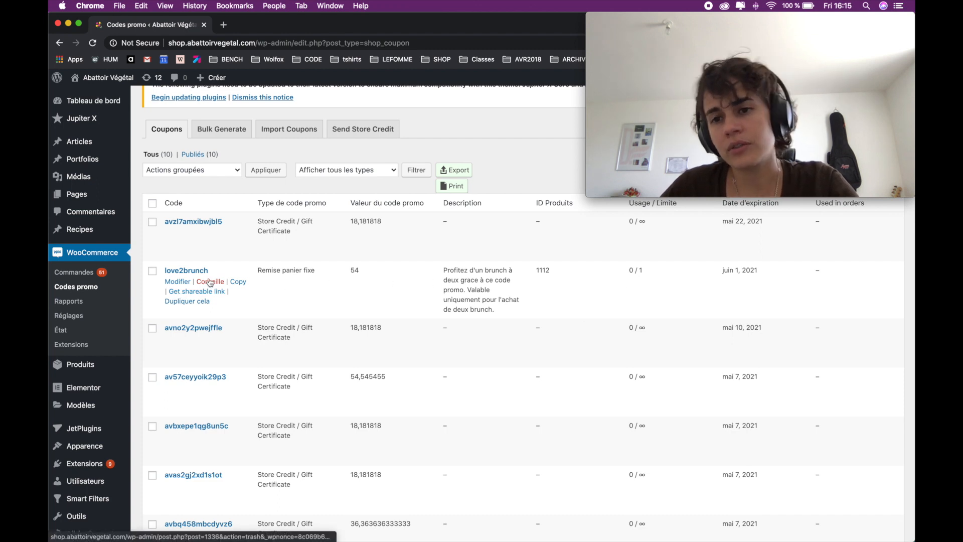
Duplicate the published love2brunch coupon and open its draft copy for editing
left_click(178, 303)
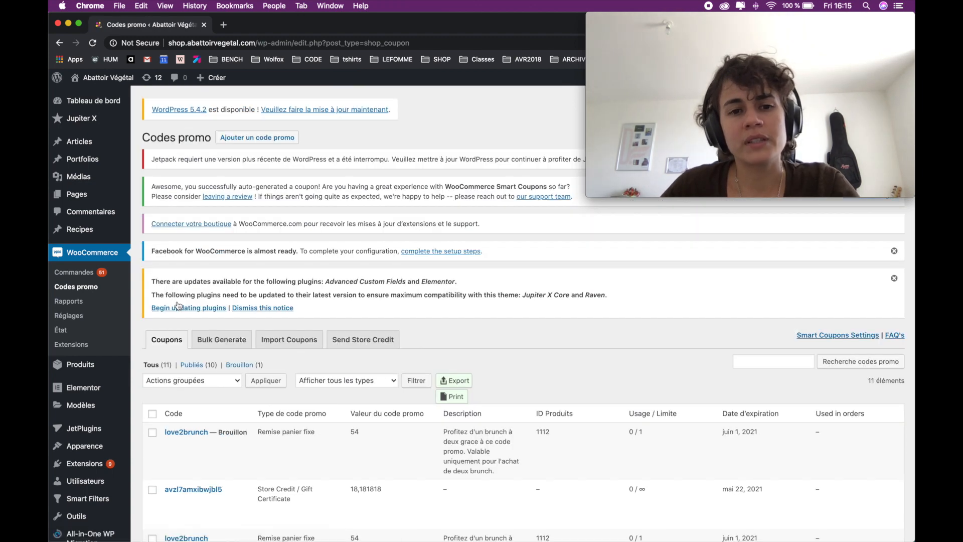
scroll(199, 302, "down", 5)
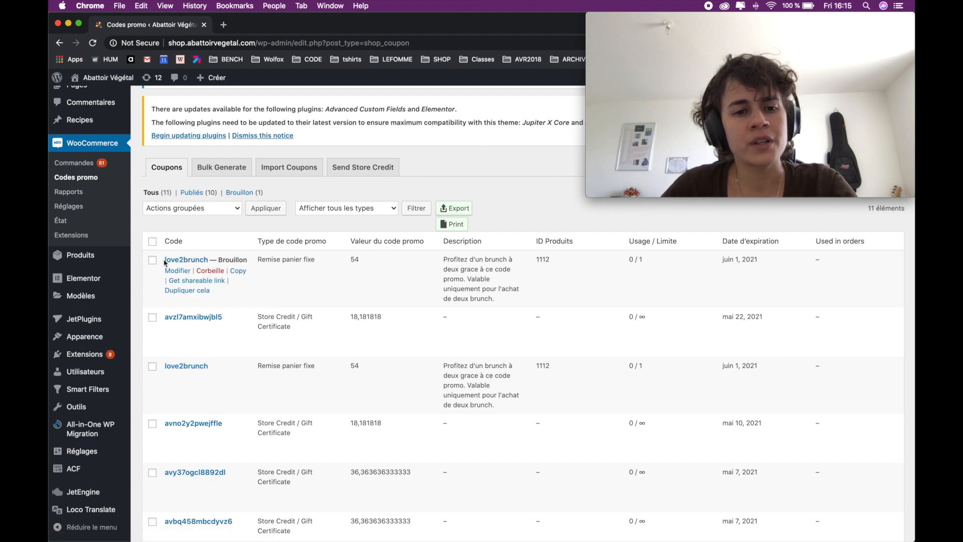
left_click(178, 271)
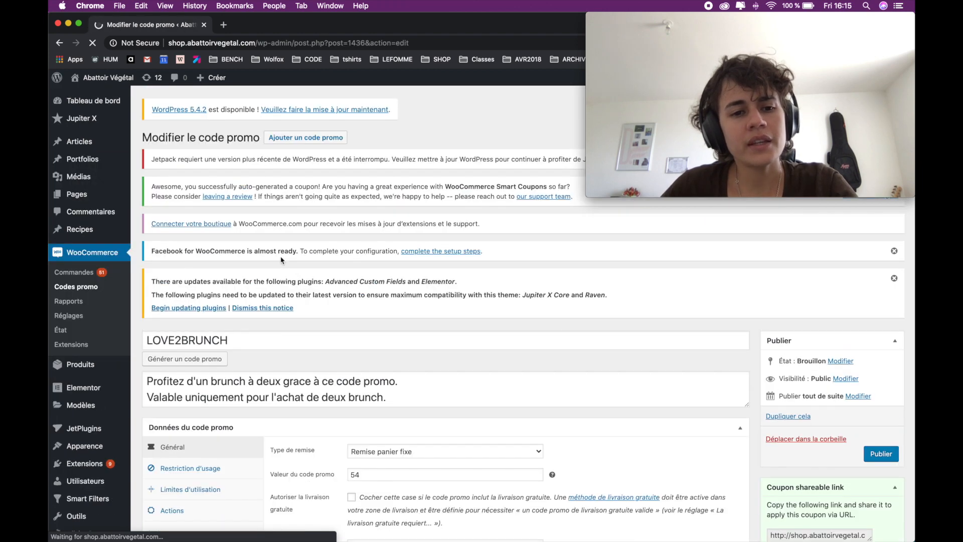
scroll(282, 260, "down", 3)
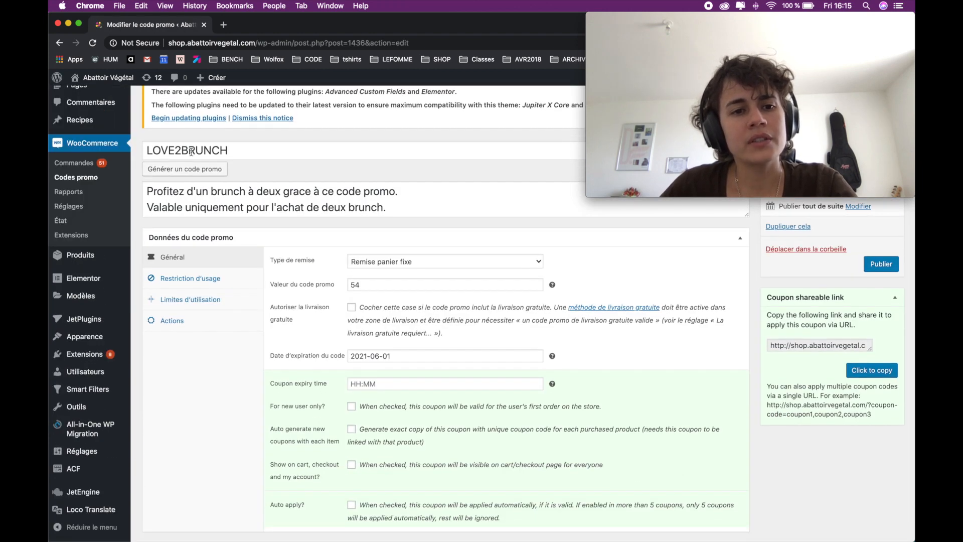
Generate a random code for the duplicated coupon and replace it with VALENTINE4U
double_click(190, 152)
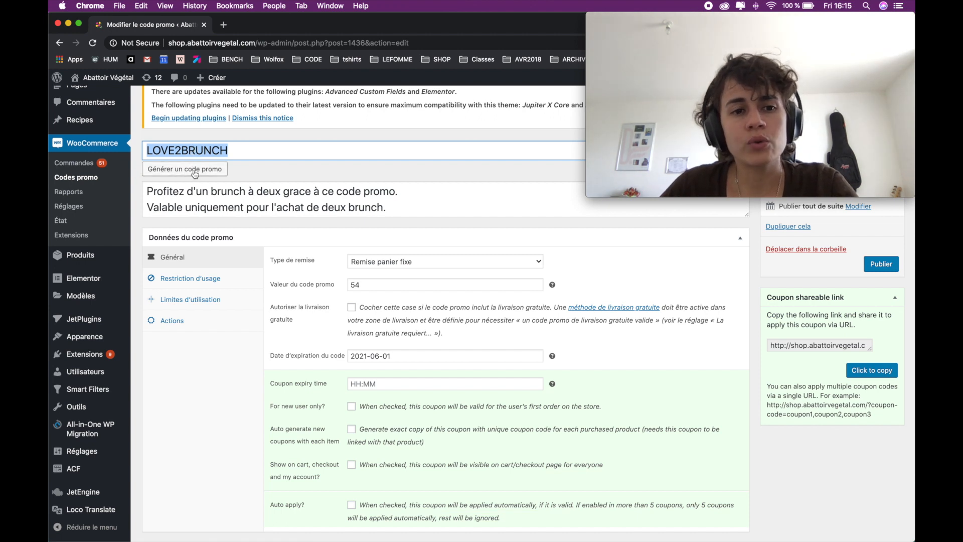
left_click(169, 173)
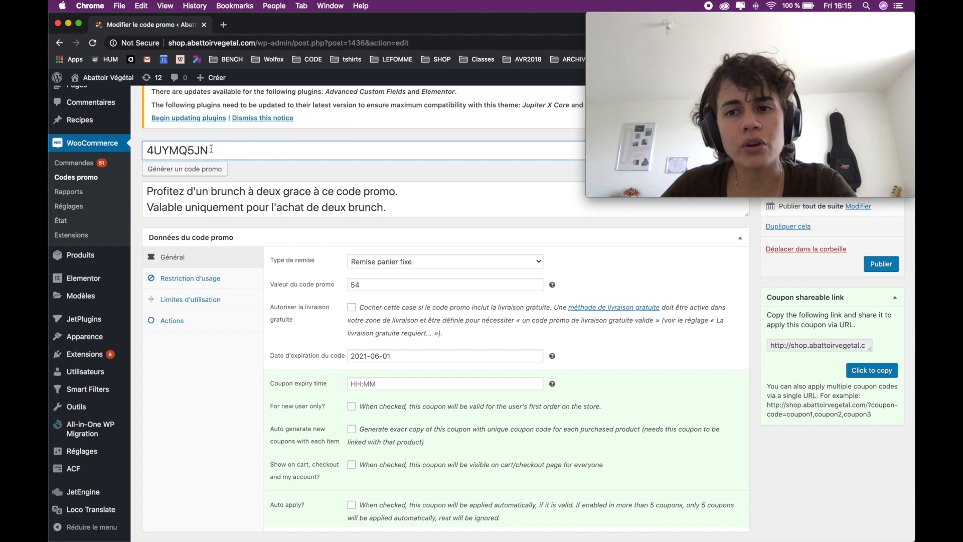
left_click_drag(211, 149, 147, 150)
type("VA")
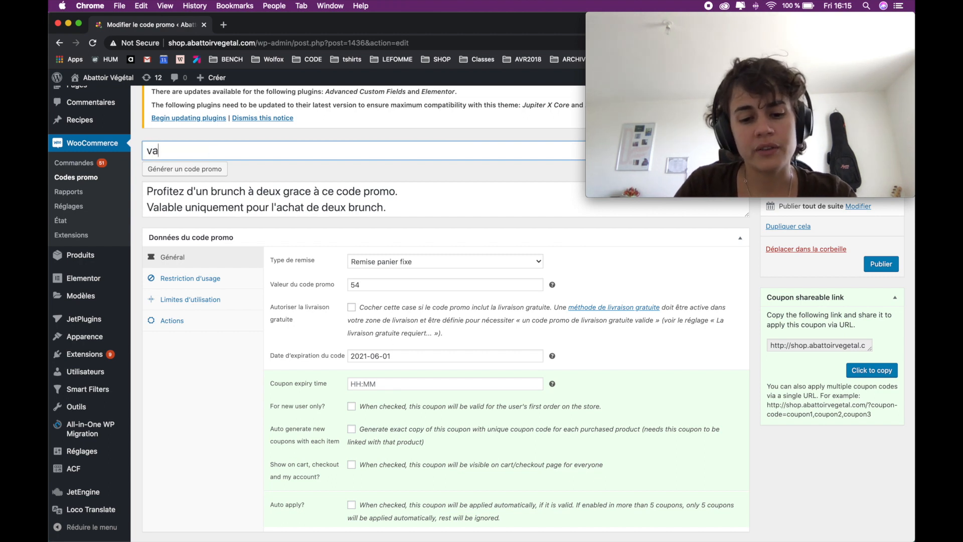
key("BackSpace")
key("BackSpace")
type("VALNTI")
key("BackSpace")
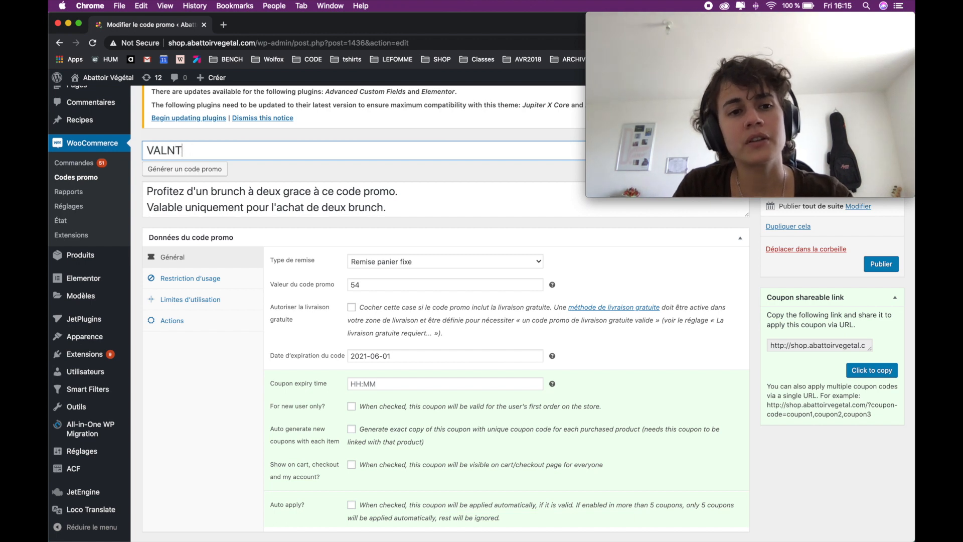
type("ENTIN")
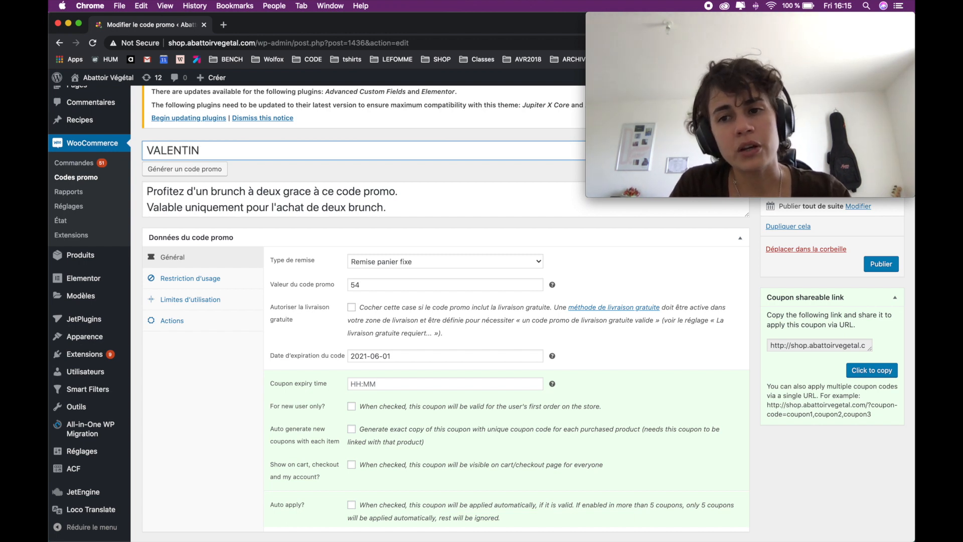
type("4")
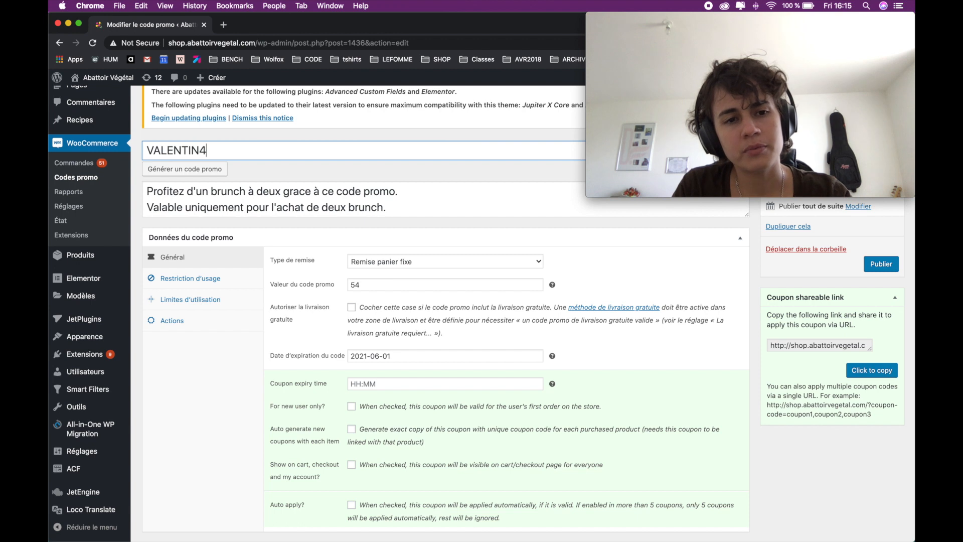
type("U")
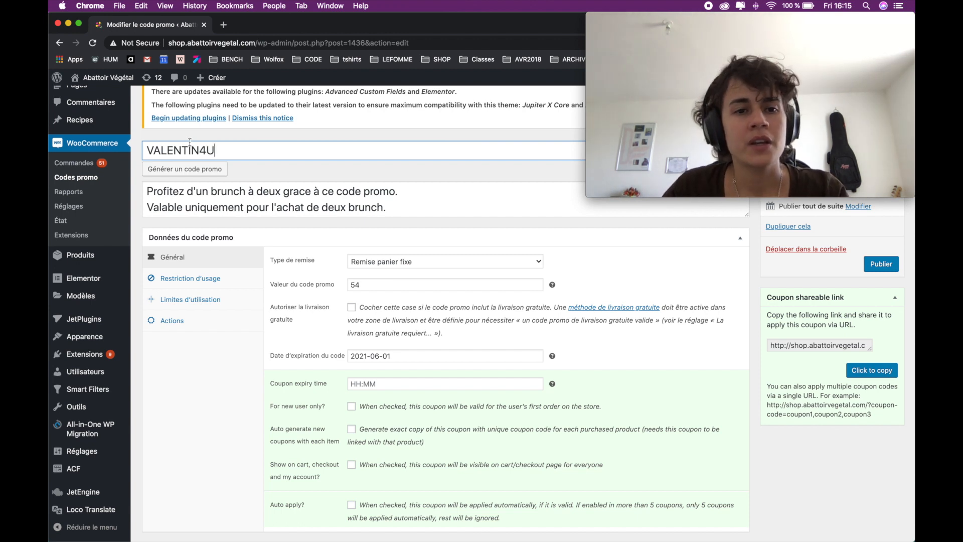
type("E")
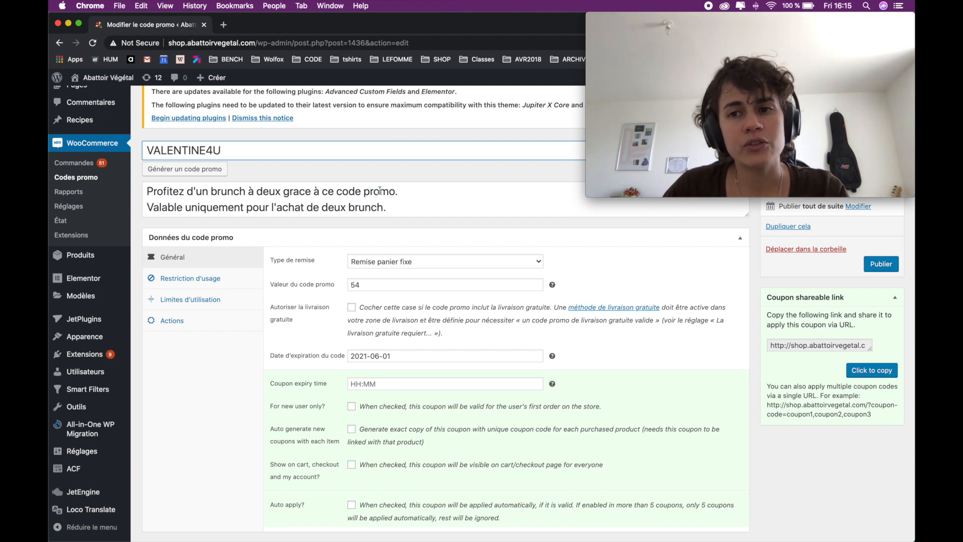
Review the VALENTINE4U draft's description, discount value and other general coupon settings
left_click_drag(167, 191, 384, 208)
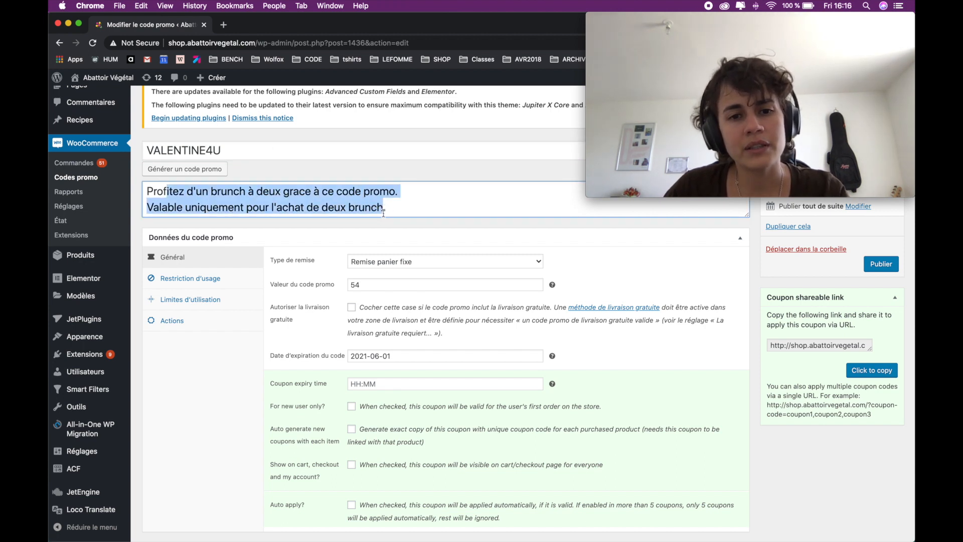
scroll(424, 296, "down", 1)
double_click(353, 259)
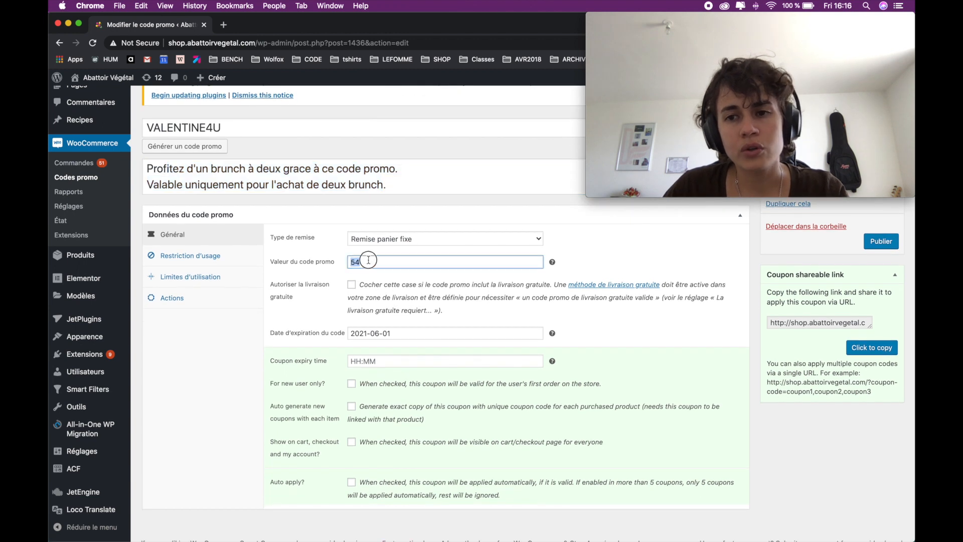
scroll(359, 265, "down", 1)
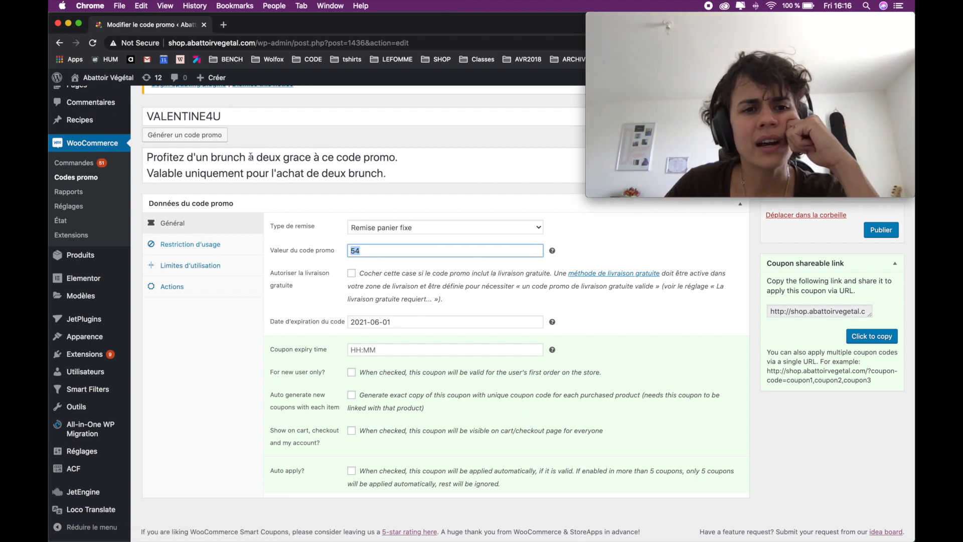
Examine the draft coupon's usage restrictions, including spending limits, individual use, allowed products, categories and email restrictions
left_click(214, 245)
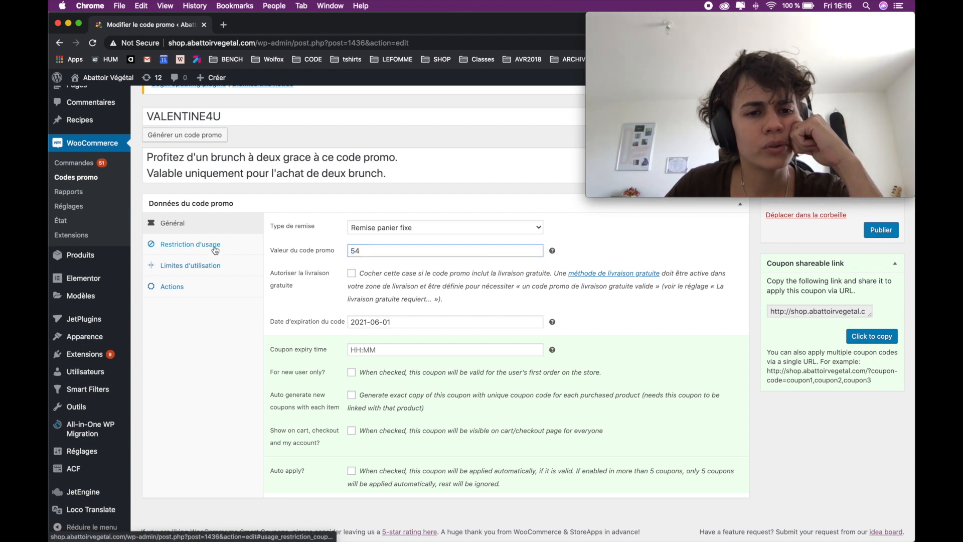
scroll(391, 271, "down", 2)
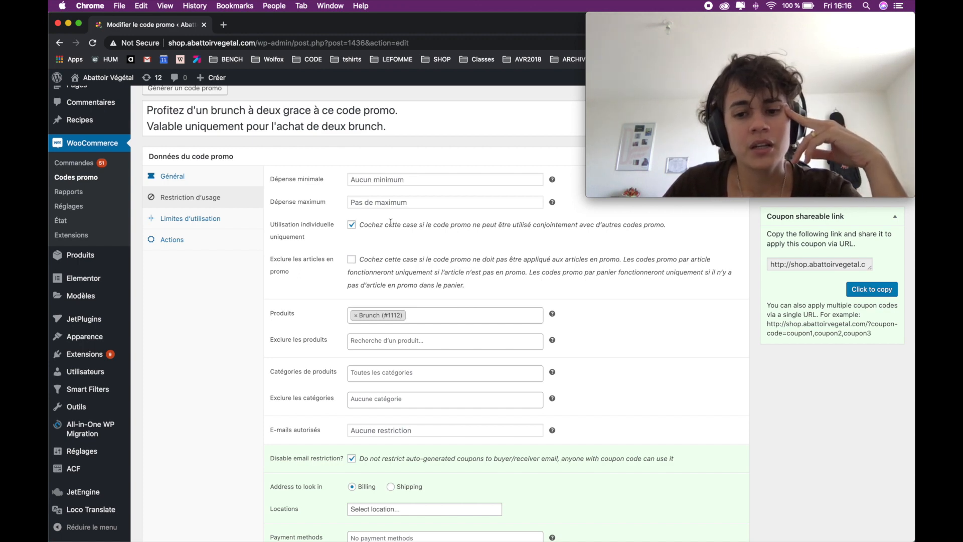
scroll(390, 222, "down", 4)
scroll(391, 222, "up", 4)
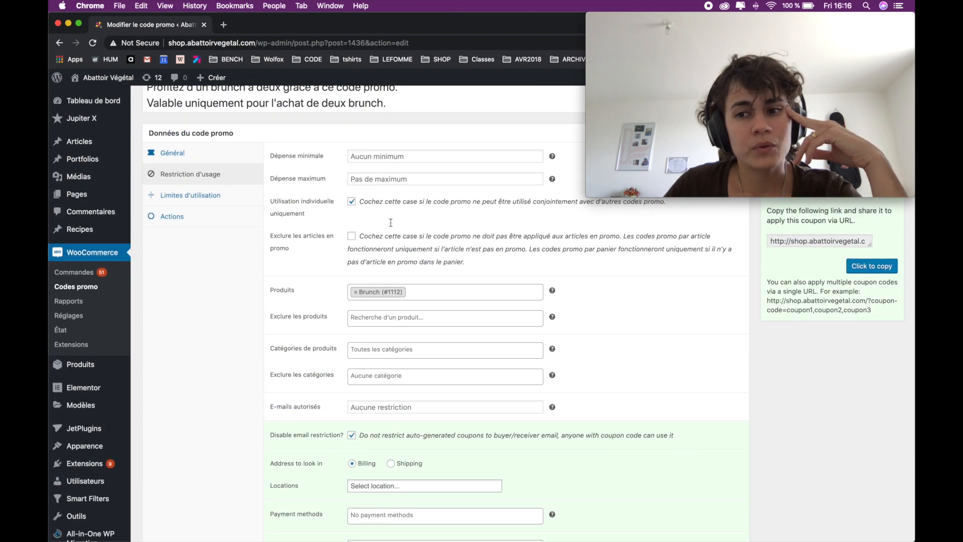
scroll(391, 223, "down", 3)
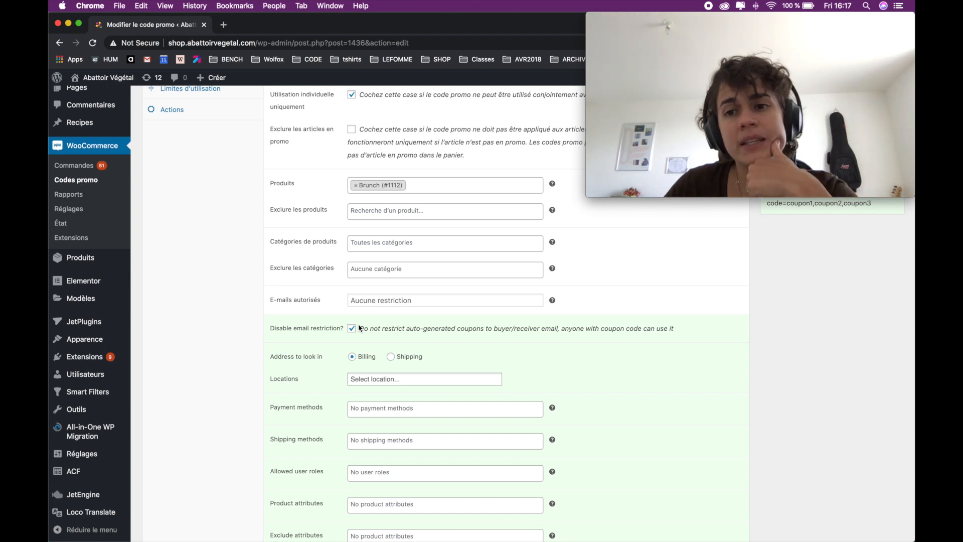
scroll(359, 328, "up", 4)
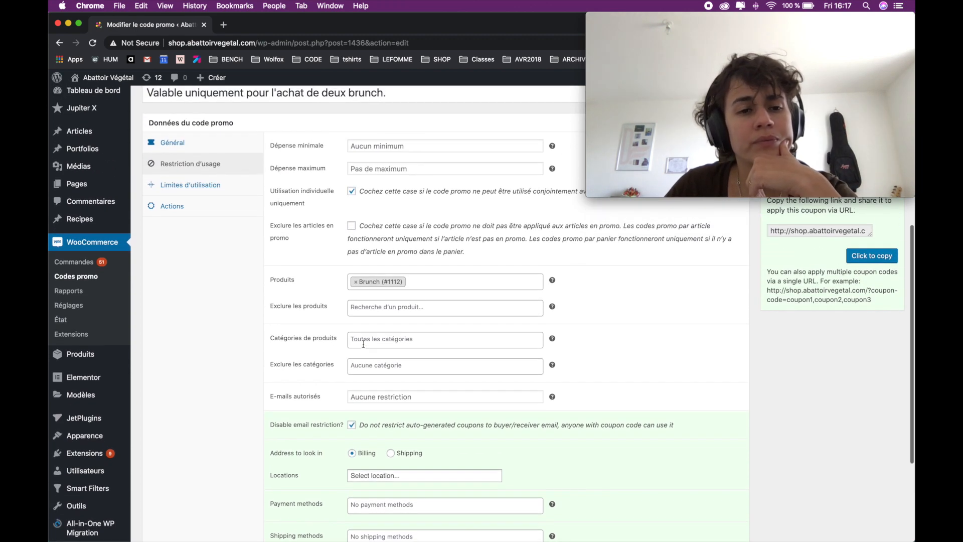
Inspect the draft coupon's usage limits per code and per user, its after-apply actions and its general settings
scroll(237, 279, "up", 3)
left_click(236, 237)
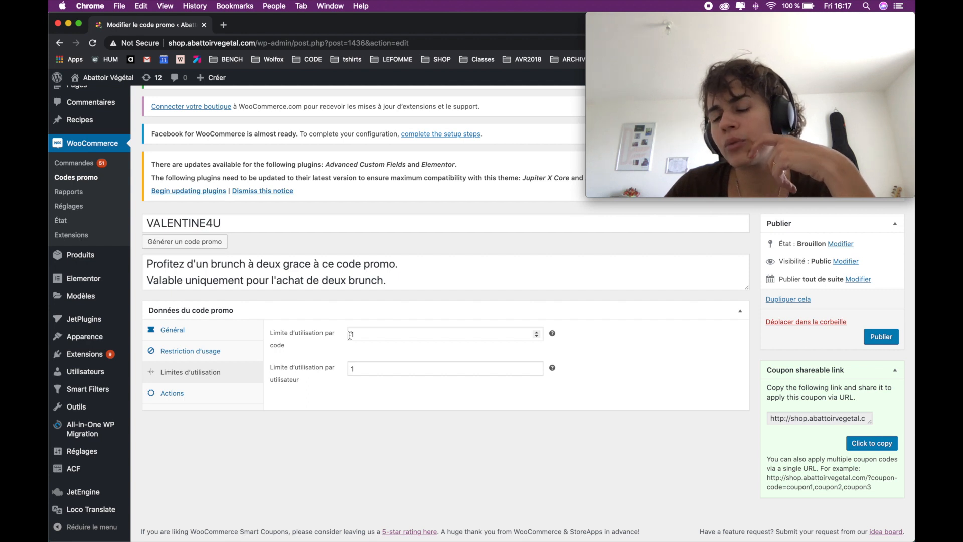
left_click(378, 334)
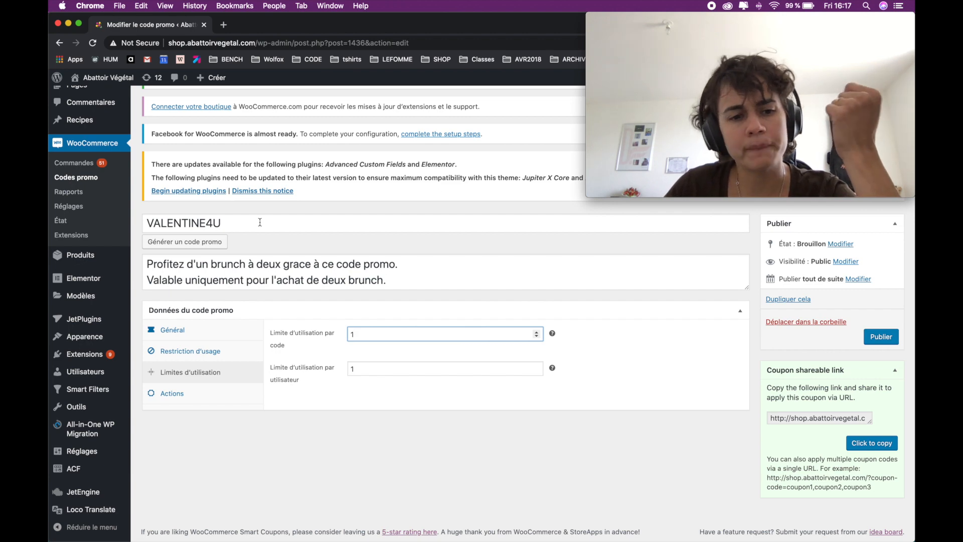
left_click(196, 393)
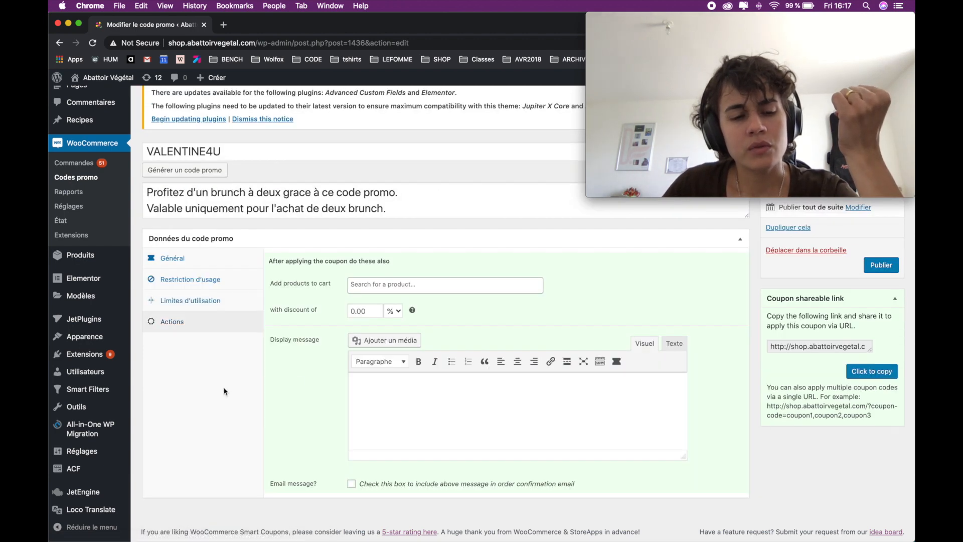
left_click(201, 261)
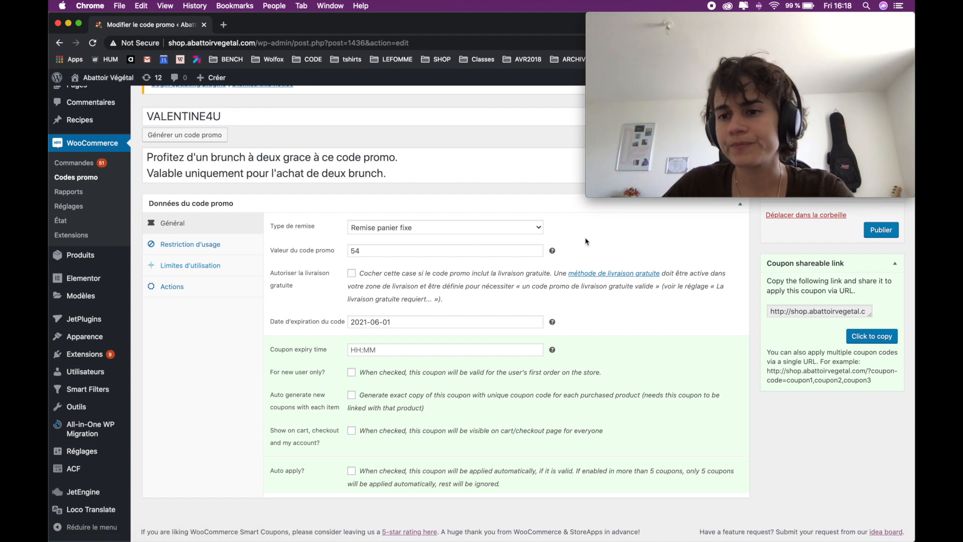
Move the duplicated coupon draft to the trash, leaving the page without saving the edits
scroll(585, 241, "up", 5)
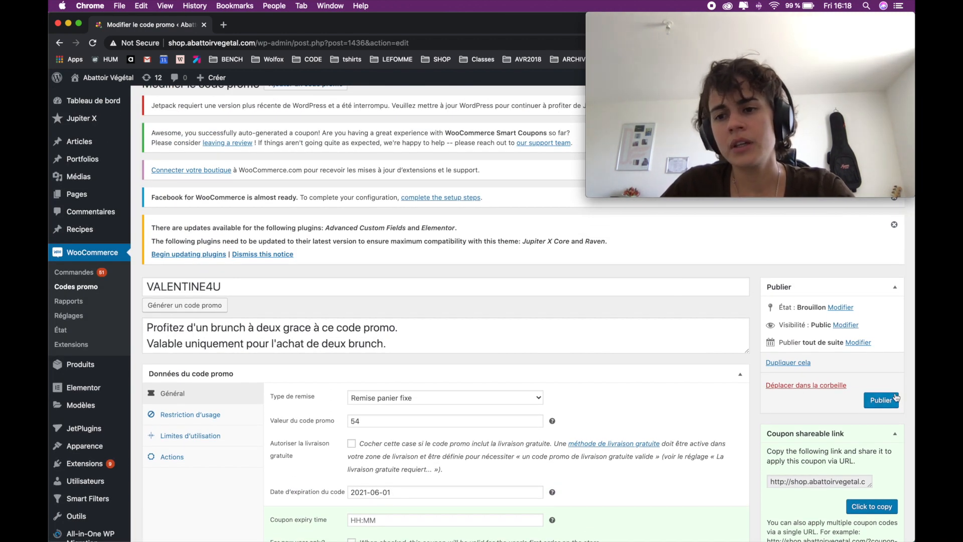
scroll(896, 396, "up", 1)
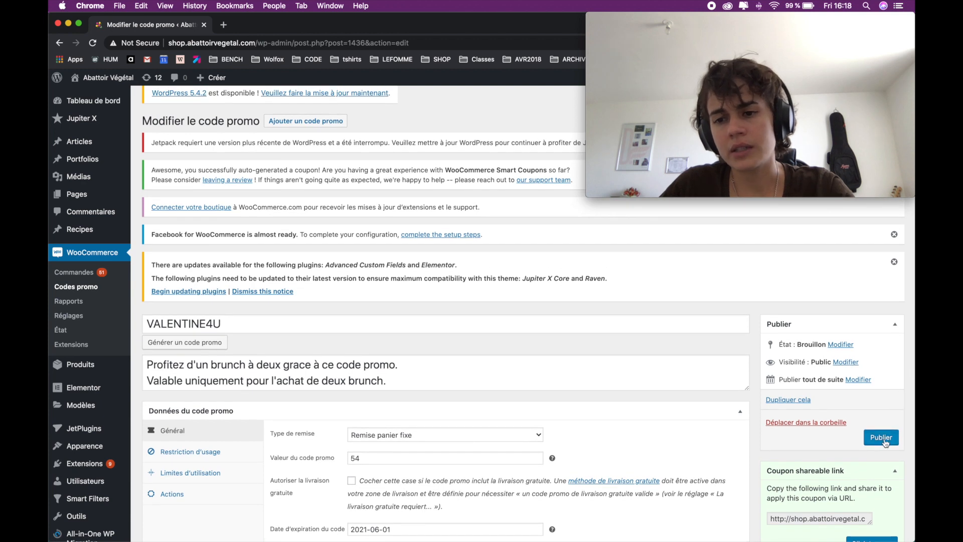
mouse_move(667, 172)
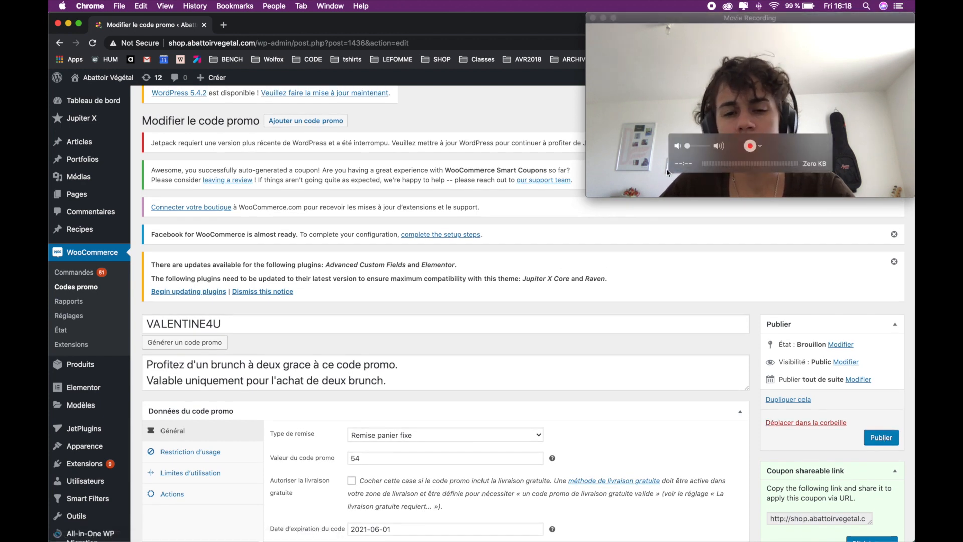
left_click(787, 423)
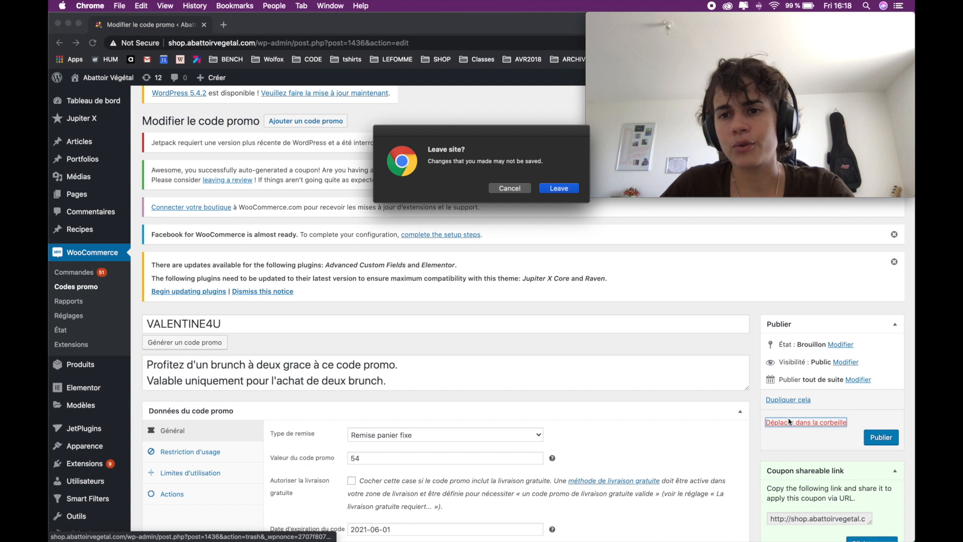
left_click(554, 189)
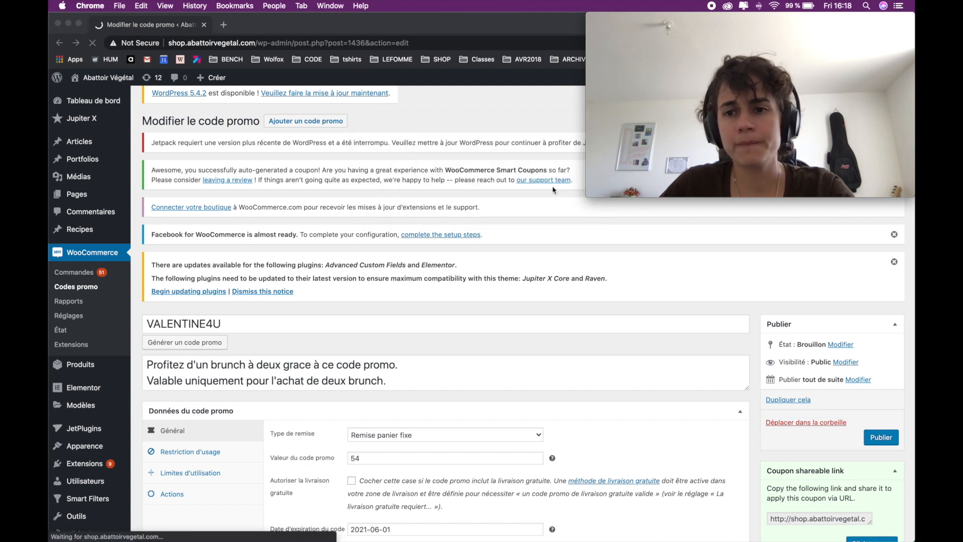